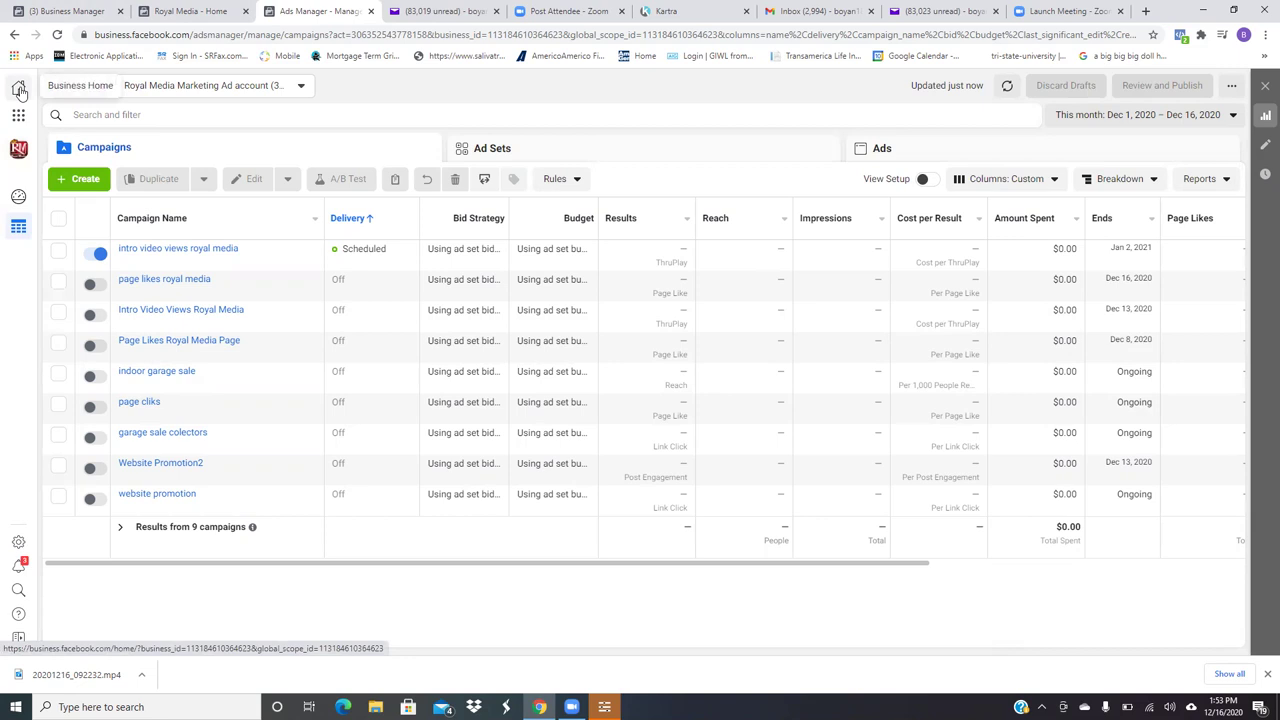
- Reload the Royal Media page and scroll down to the restaurant-owners video post
{"action": "left_click", "coordinate": [212, 11]}
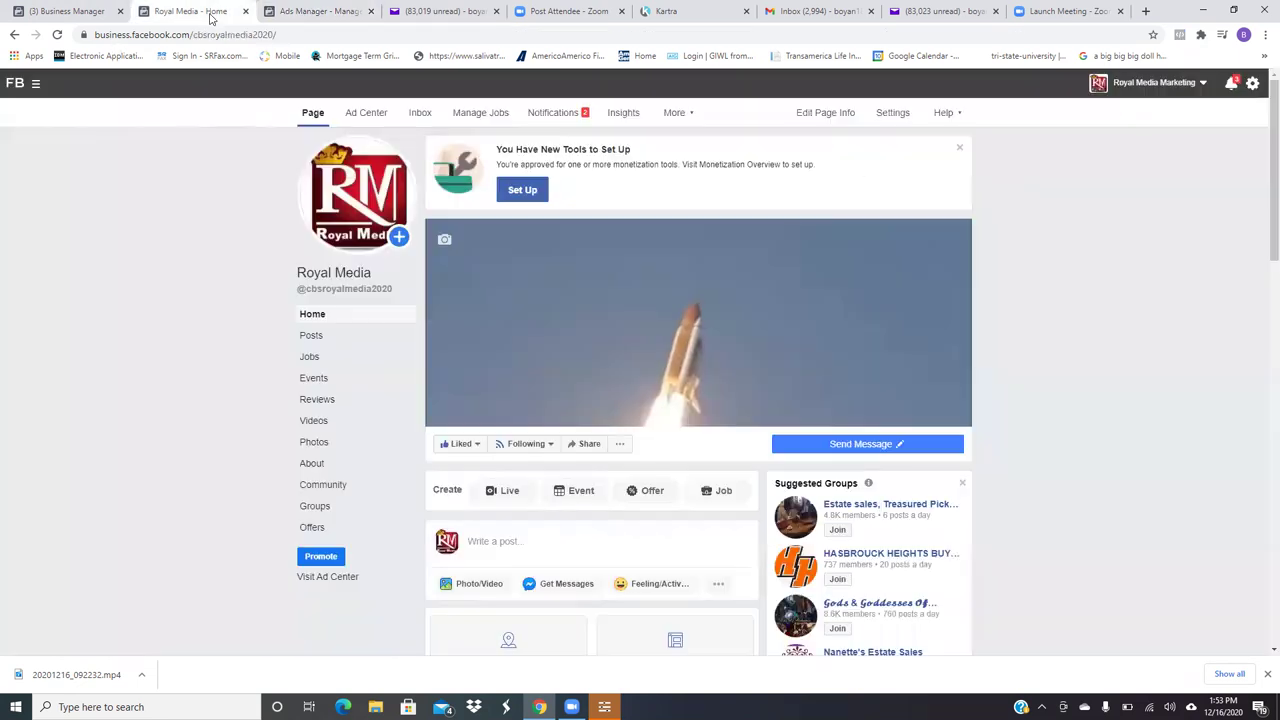
{"action": "left_click", "coordinate": [57, 36]}
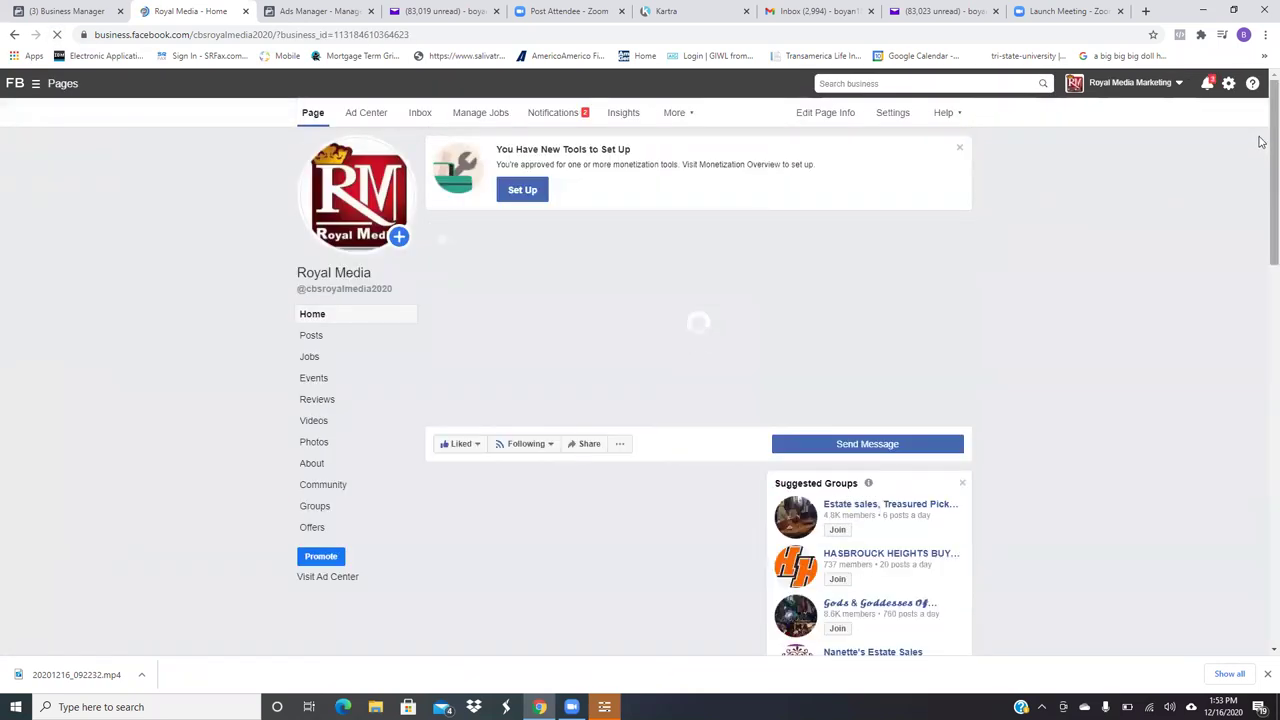
{"action": "scroll", "coordinate": [1260, 220], "scroll_direction": "down", "scroll_amount": 3}
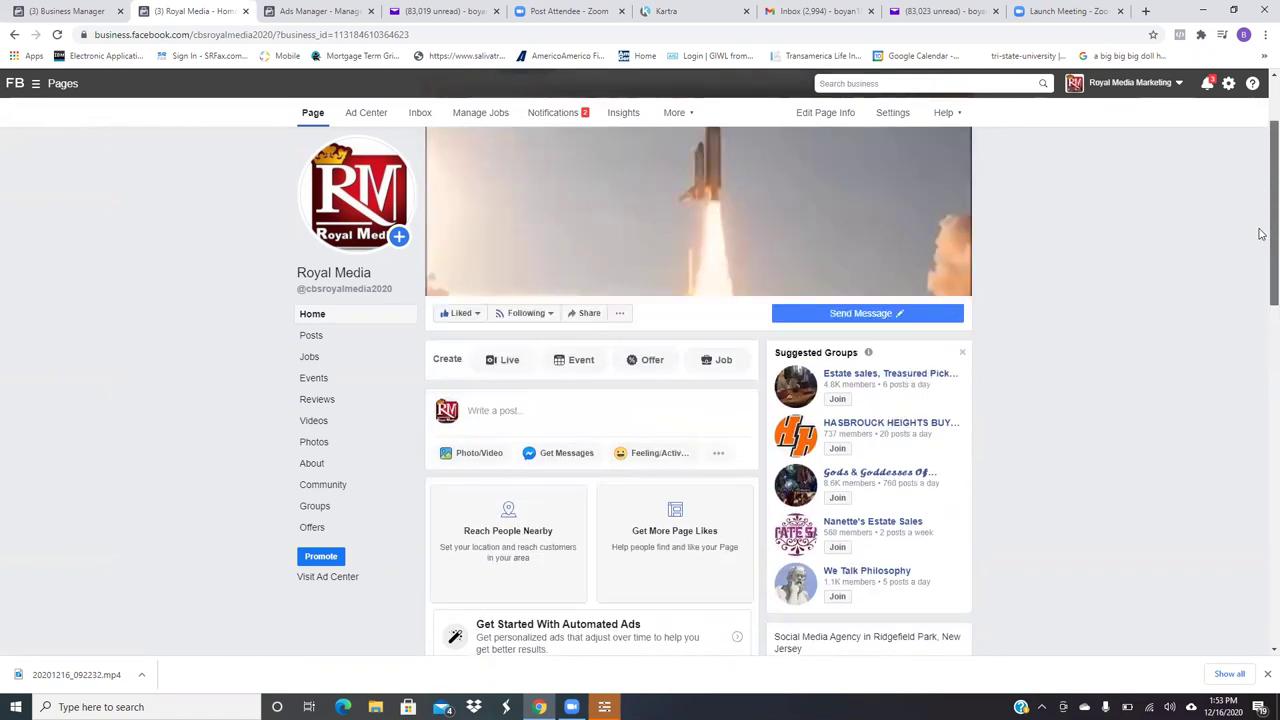
{"action": "scroll", "coordinate": [1261, 300], "scroll_direction": "down", "scroll_amount": 4}
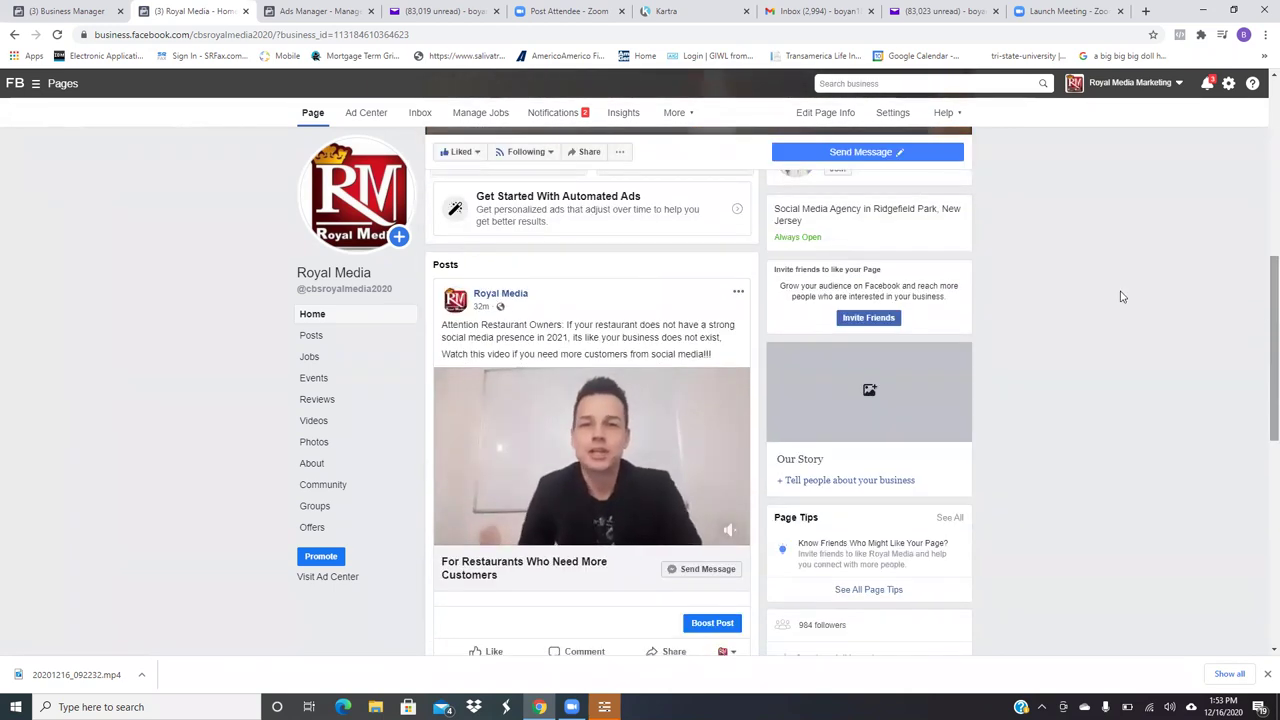
- Pin the restaurant-owners video post to the top of the Royal Media page
{"action": "left_click", "coordinate": [737, 295]}
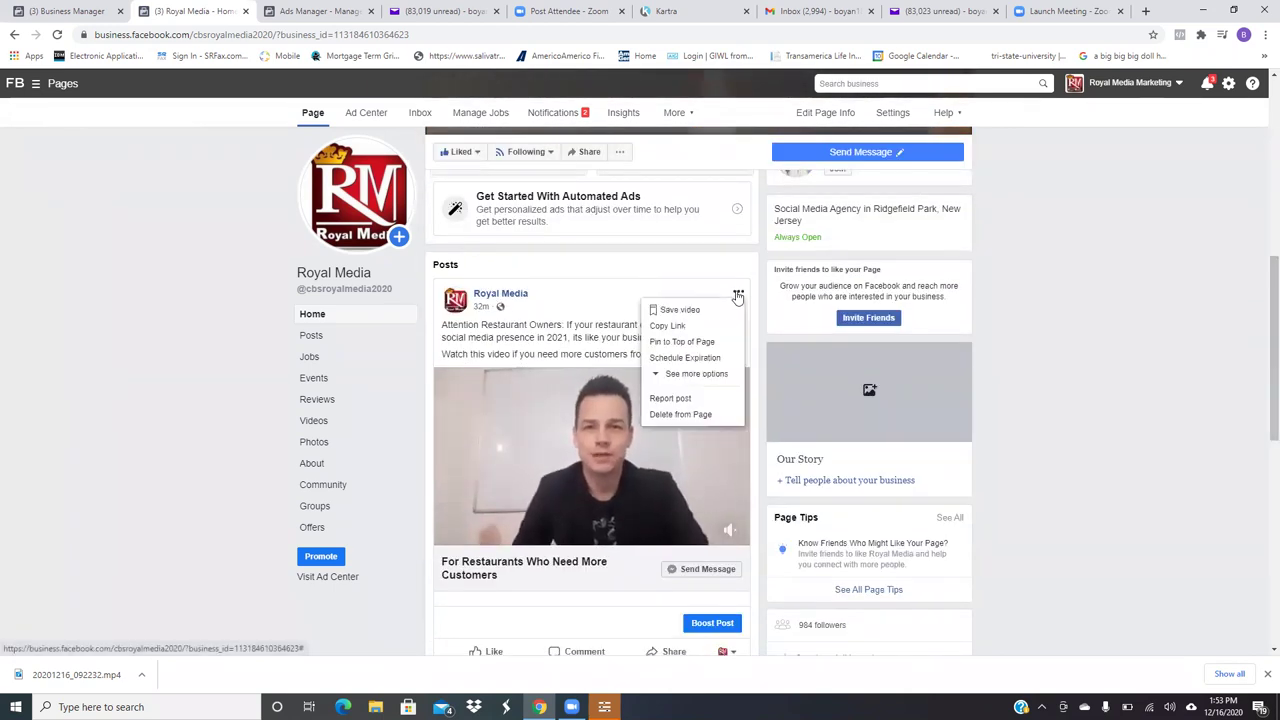
{"action": "left_click", "coordinate": [677, 343]}
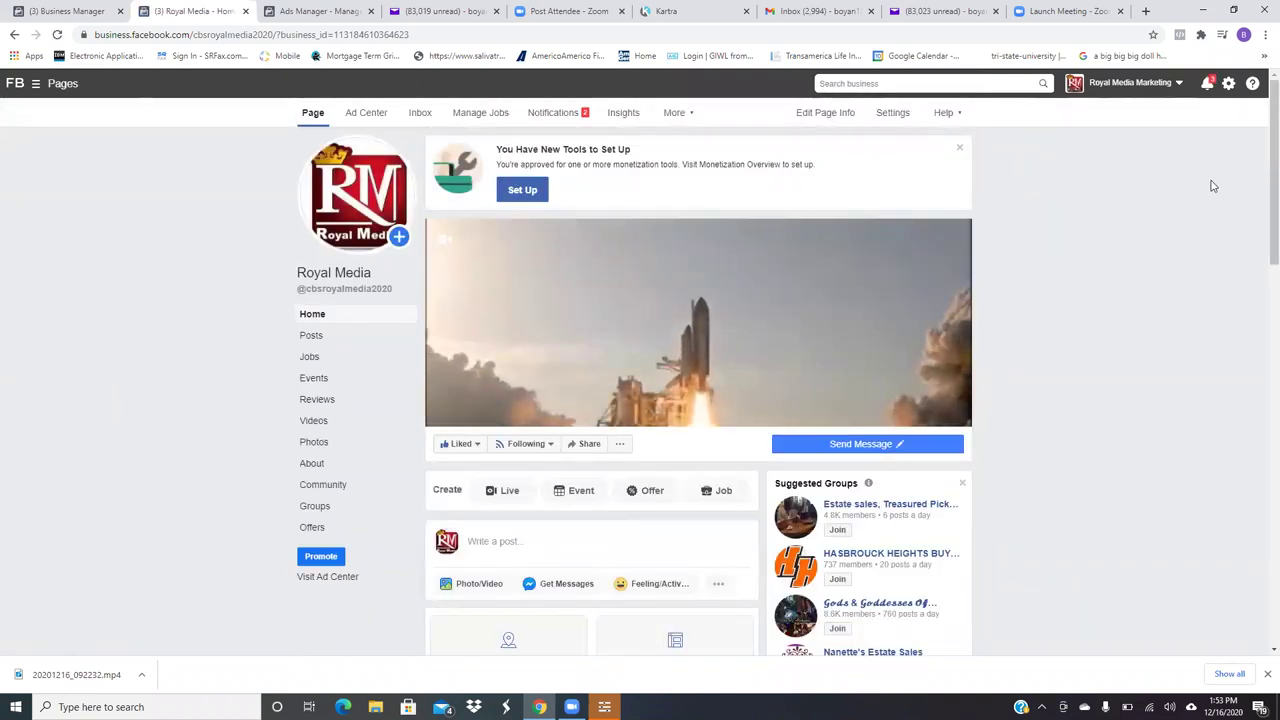
{"action": "scroll", "coordinate": [1260, 152], "scroll_direction": "down", "scroll_amount": 3}
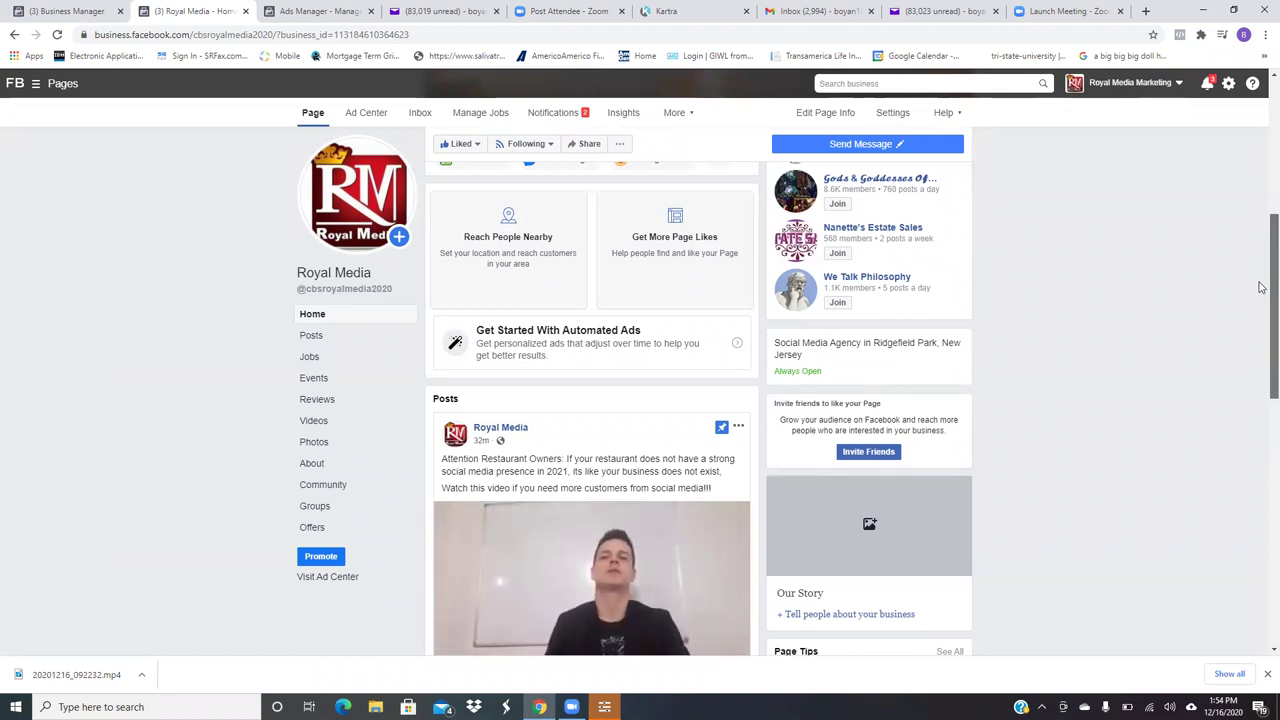
{"action": "scroll", "coordinate": [1262, 270], "scroll_direction": "up", "scroll_amount": 3}
{"action": "scroll", "coordinate": [1262, 206], "scroll_direction": "down", "scroll_amount": 3}
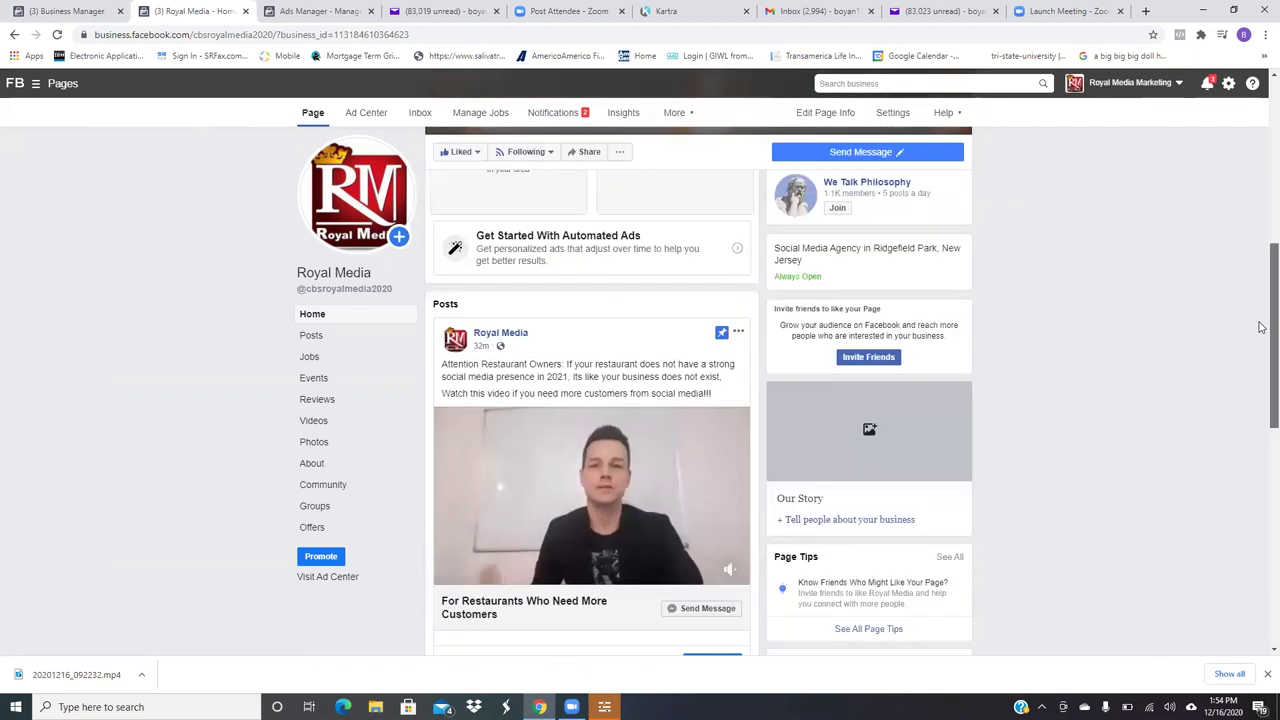
{"action": "scroll", "coordinate": [1262, 197], "scroll_direction": "up", "scroll_amount": 1}
{"action": "scroll", "coordinate": [1262, 196], "scroll_direction": "up", "scroll_amount": 3}
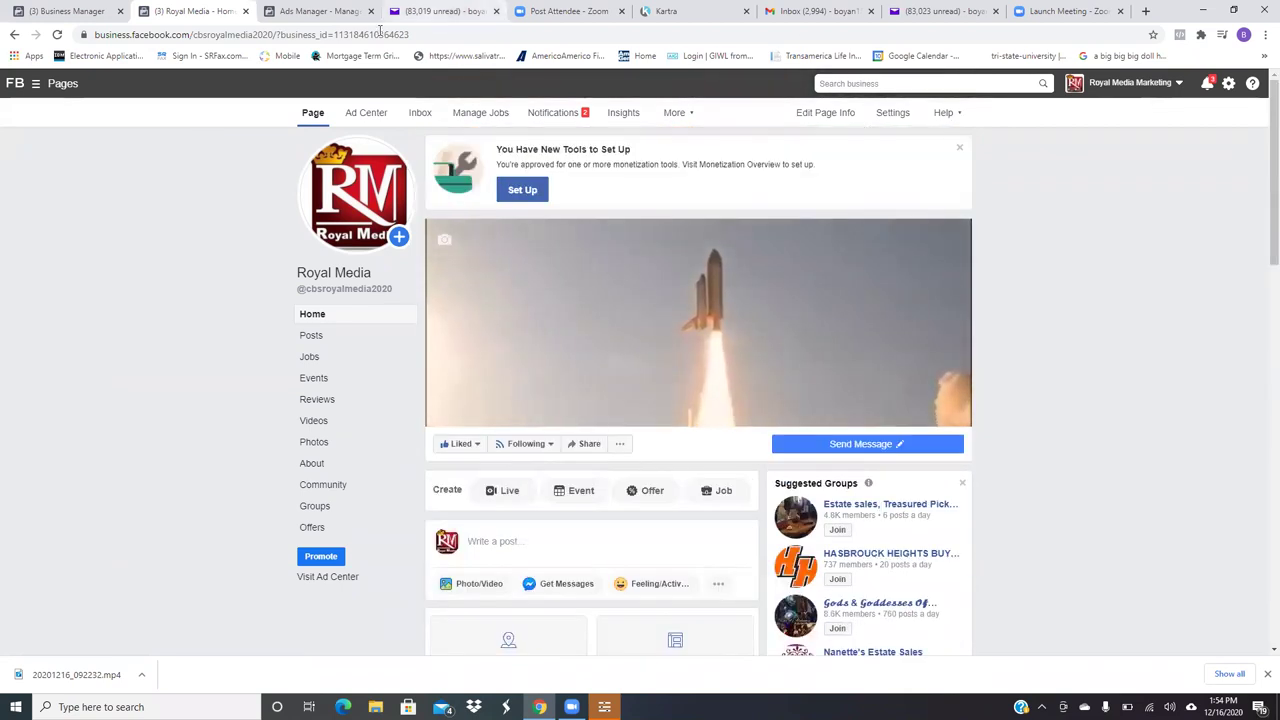
- Back in Ads Manager, show the ad sets of the intro video views royal media campaign
{"action": "left_click", "coordinate": [322, 10]}
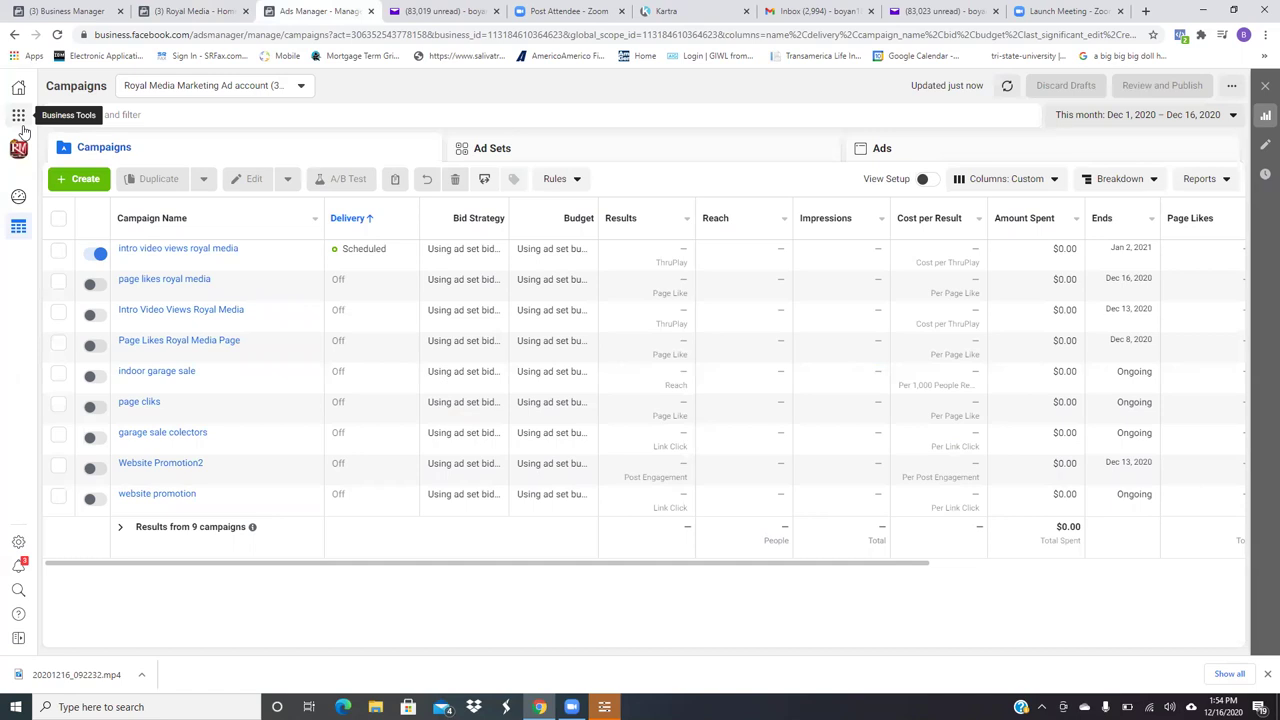
{"action": "left_click", "coordinate": [59, 251]}
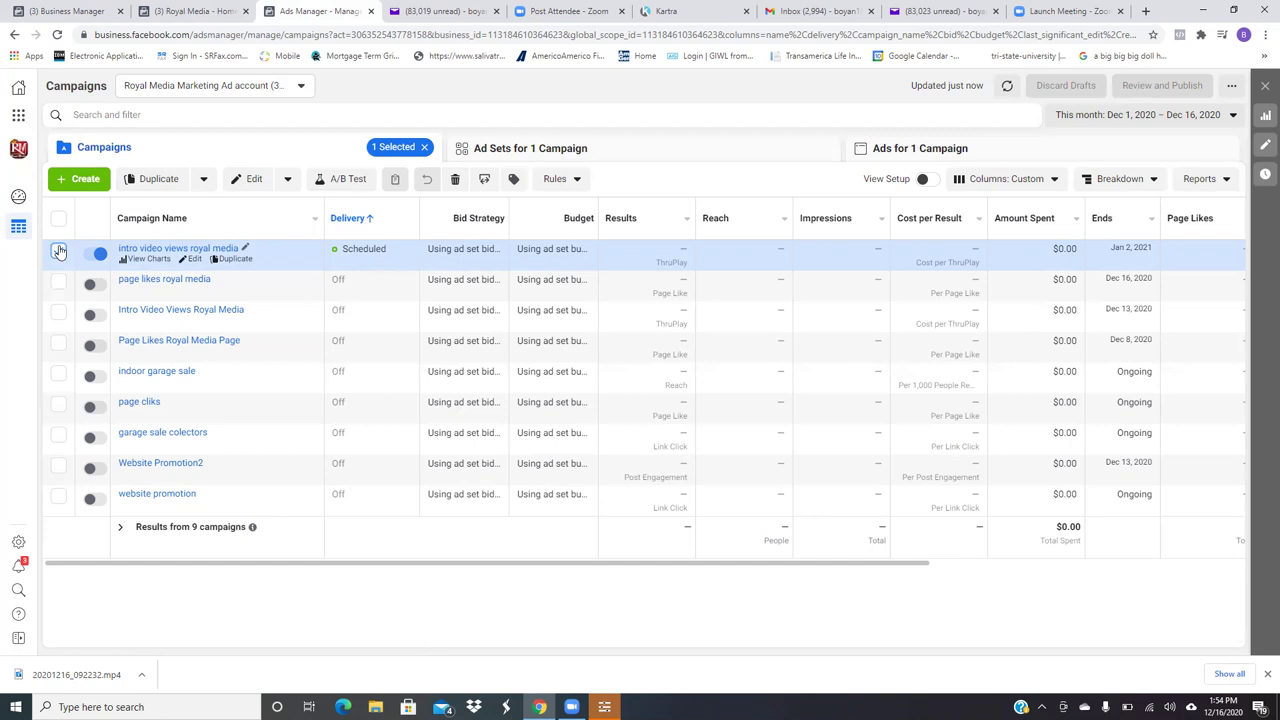
{"action": "left_click", "coordinate": [657, 152]}
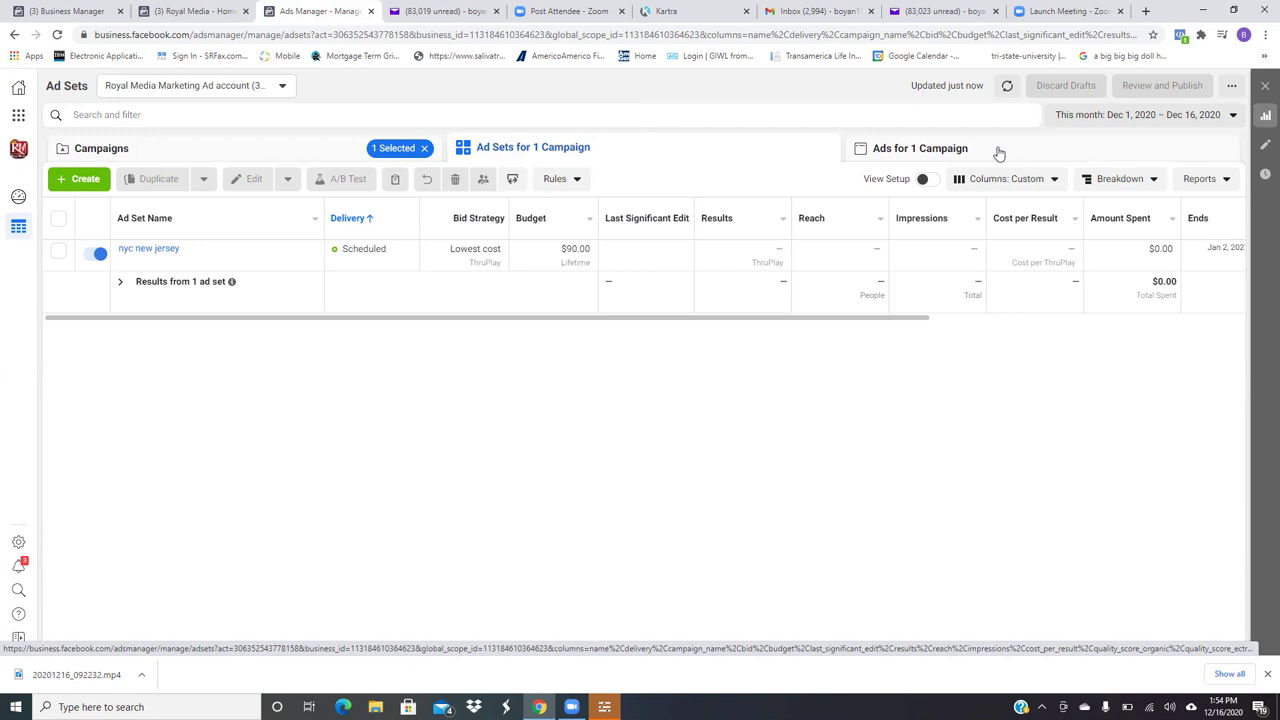
- List the campaign's ads, with Intro Video In Review, then reveal the ads mngr bookmarks folder
{"action": "left_click", "coordinate": [998, 152]}
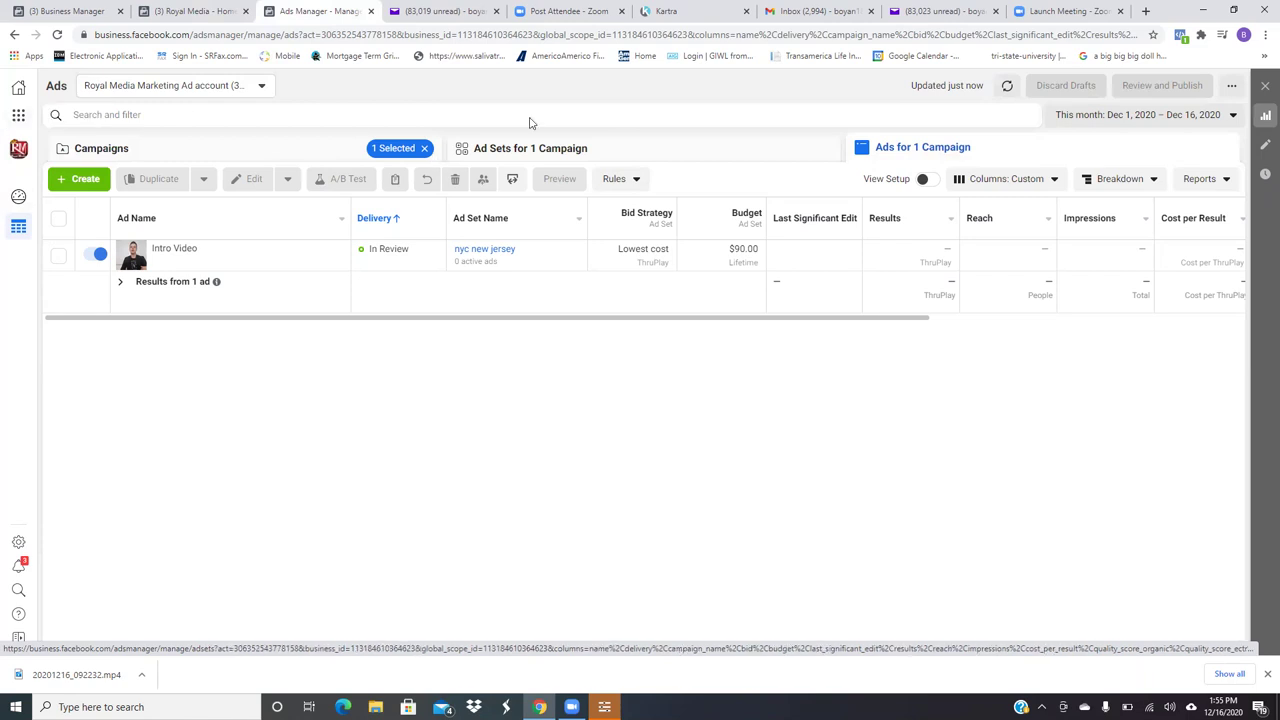
{"action": "left_click", "coordinate": [1262, 55]}
{"action": "mouse_move", "coordinate": [1059, 94]}
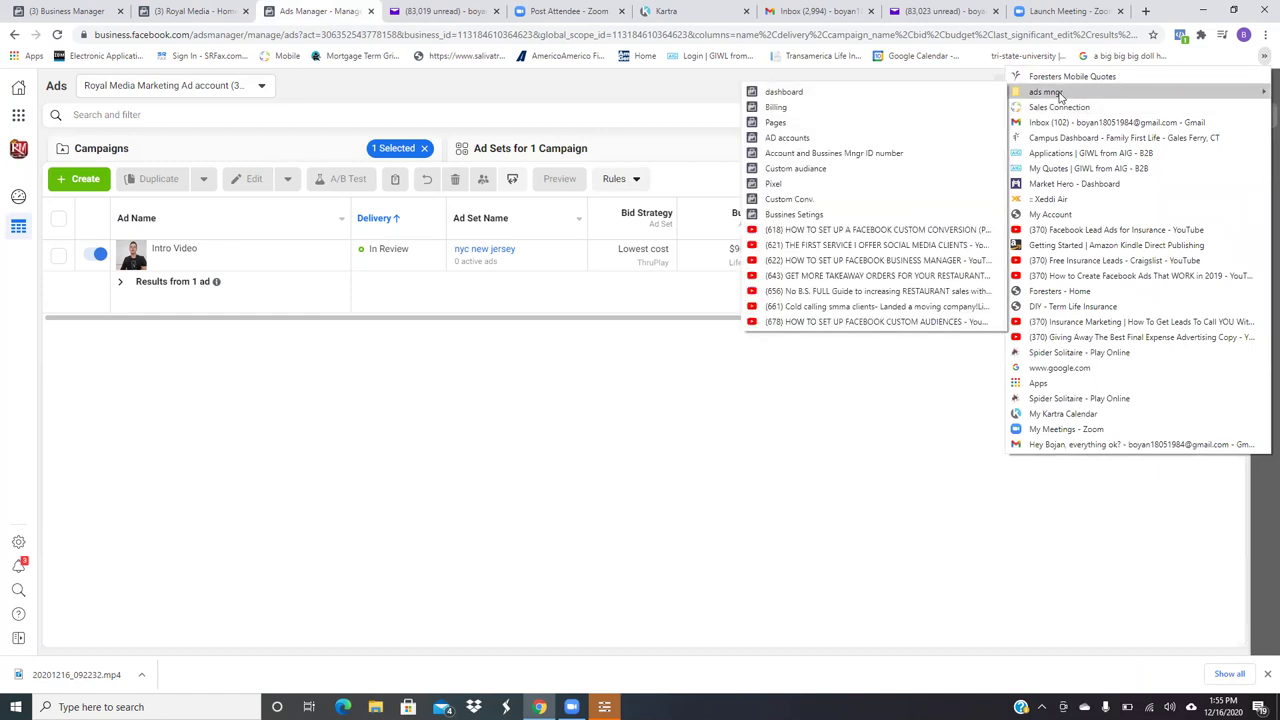
- On the Audiences page, delete the '25% of royal media intro video' custom audience
{"action": "left_click", "coordinate": [830, 170]}
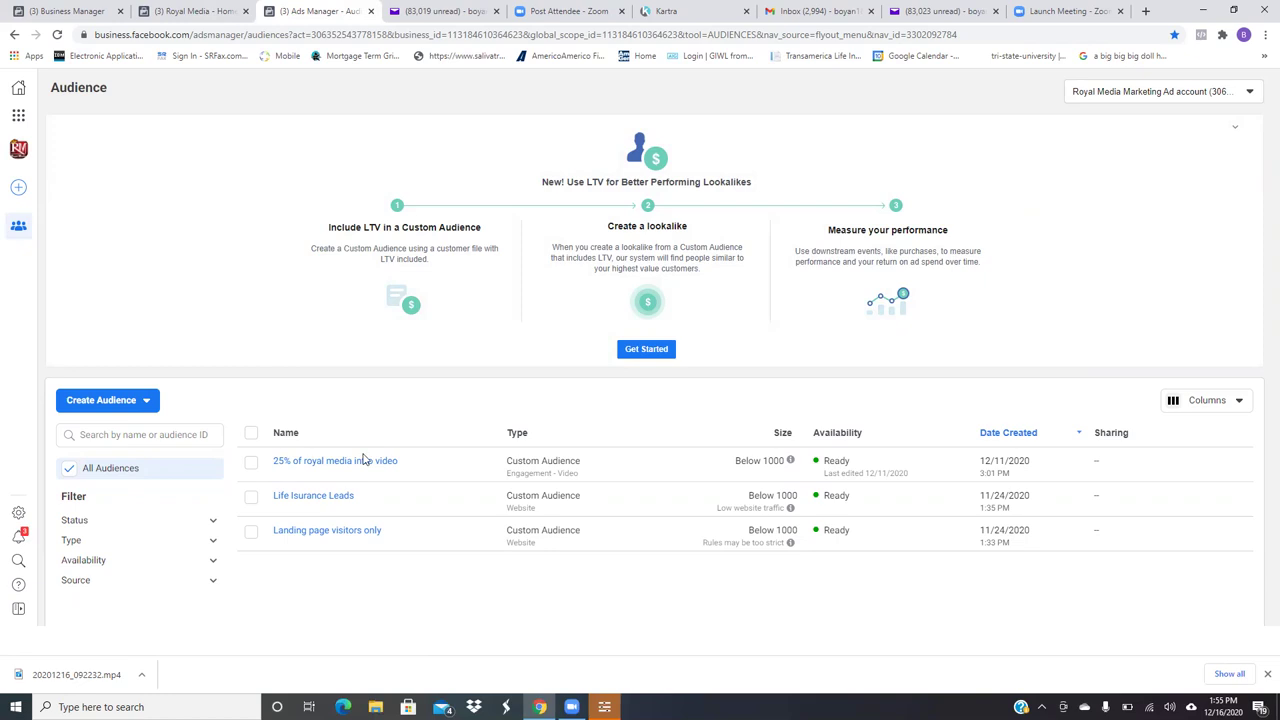
{"action": "left_click", "coordinate": [252, 465]}
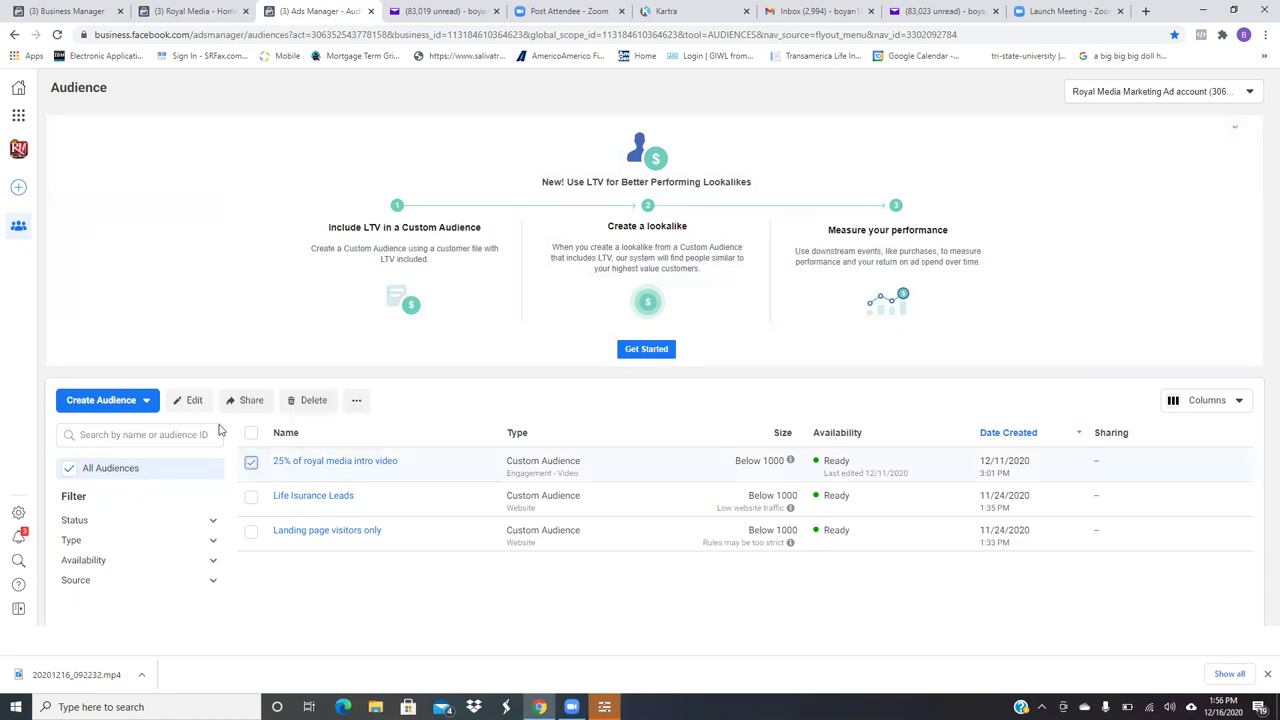
{"action": "left_click", "coordinate": [305, 402]}
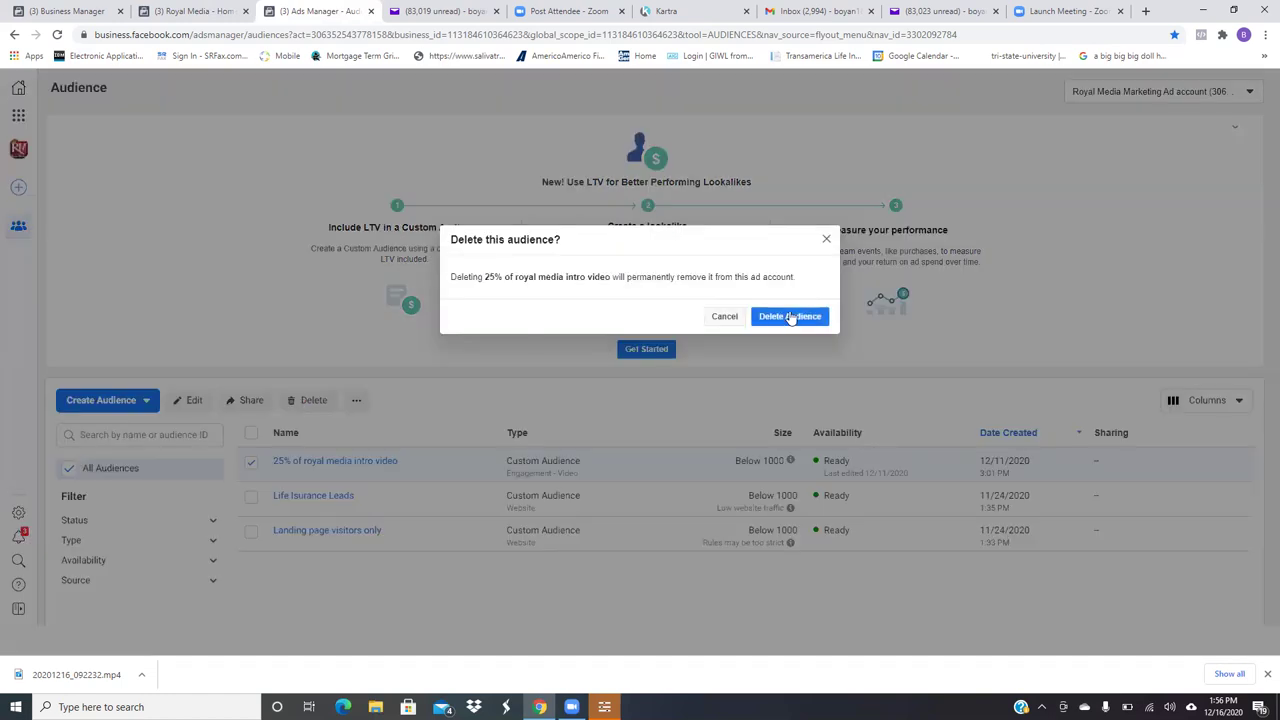
{"action": "left_click", "coordinate": [789, 316]}
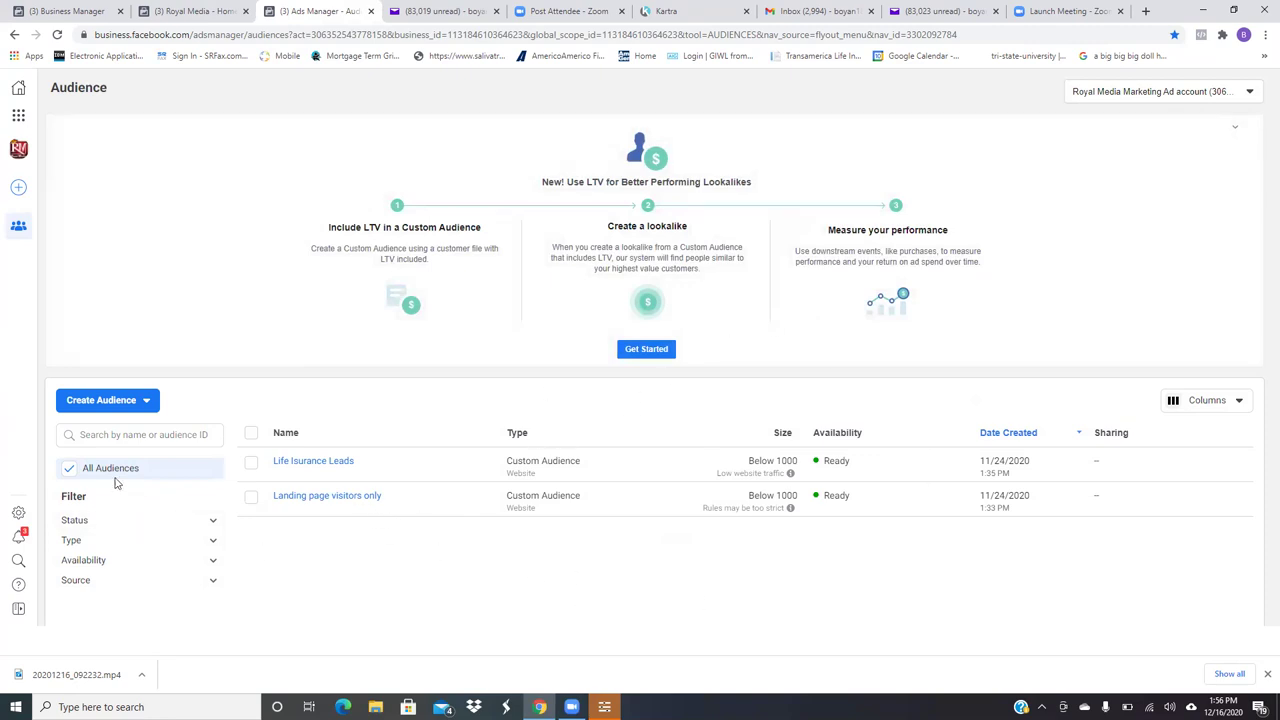
- Start a Video custom audience targeting people who watched at least 25% of the video
{"action": "left_click", "coordinate": [136, 406]}
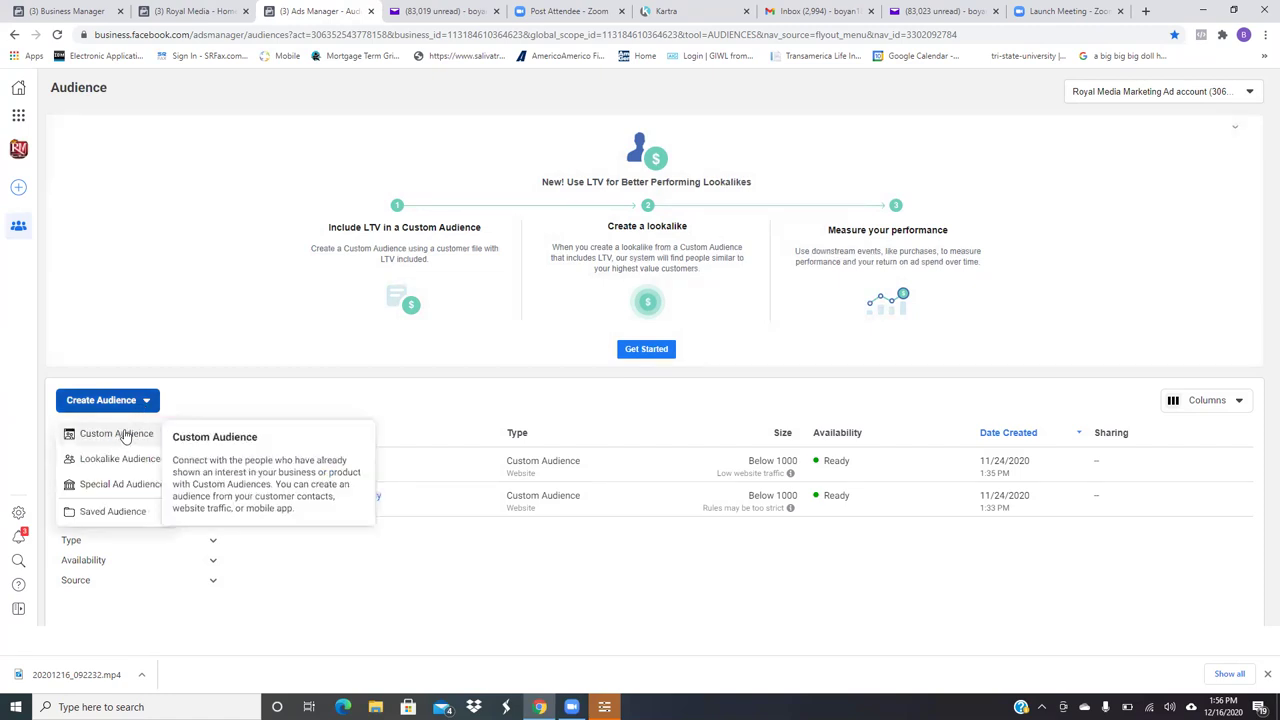
{"action": "left_click", "coordinate": [121, 436]}
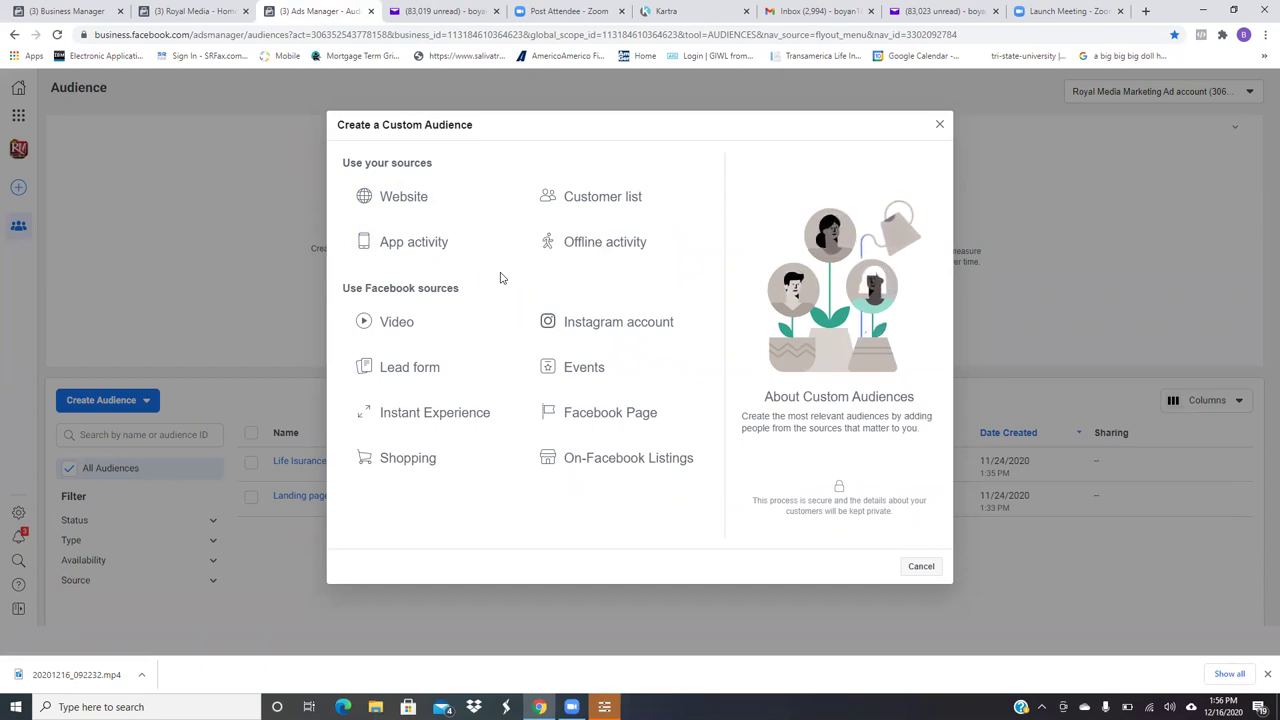
{"action": "left_click", "coordinate": [392, 333]}
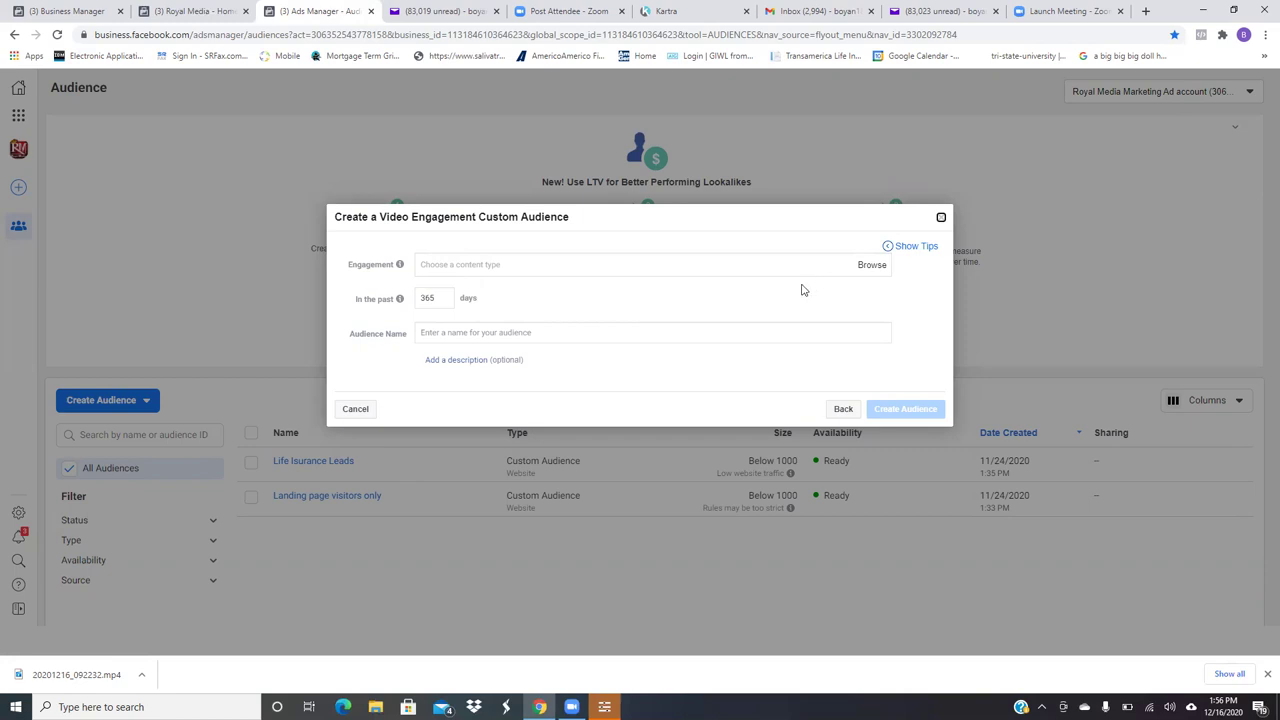
{"action": "left_click", "coordinate": [501, 263]}
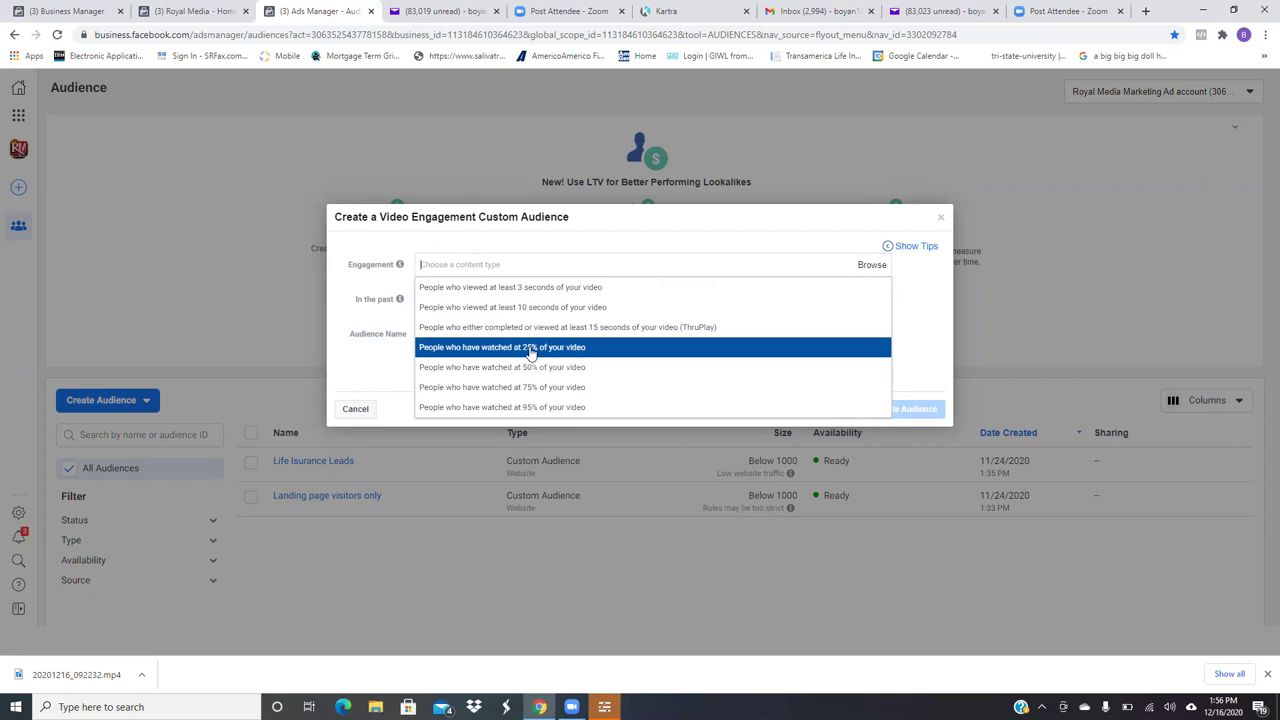
{"action": "left_click", "coordinate": [530, 352]}
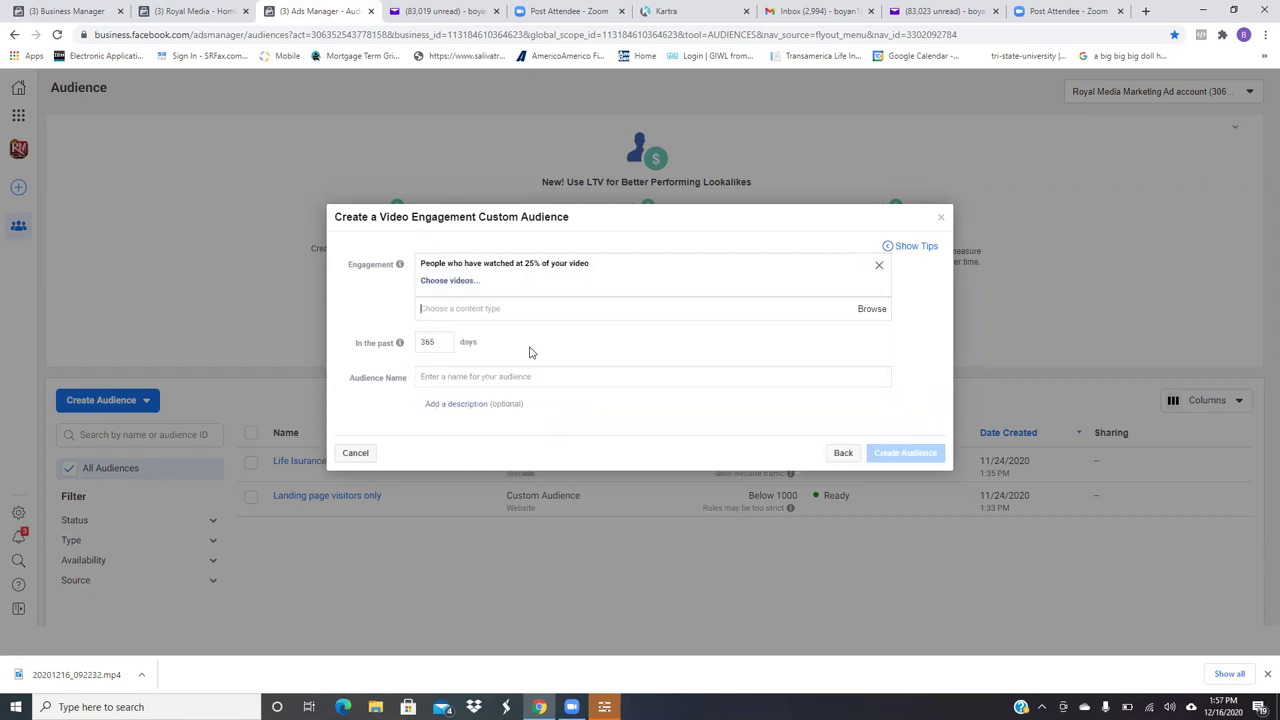
- Clear the 365-day lookback and attach the 'For Restaurants Who Need More' video as the source
{"action": "left_click", "coordinate": [445, 342]}
{"action": "key", "text": "BackSpace"}
{"action": "key", "text": "BackSpace"}
{"action": "key", "text": "BackSpace"}
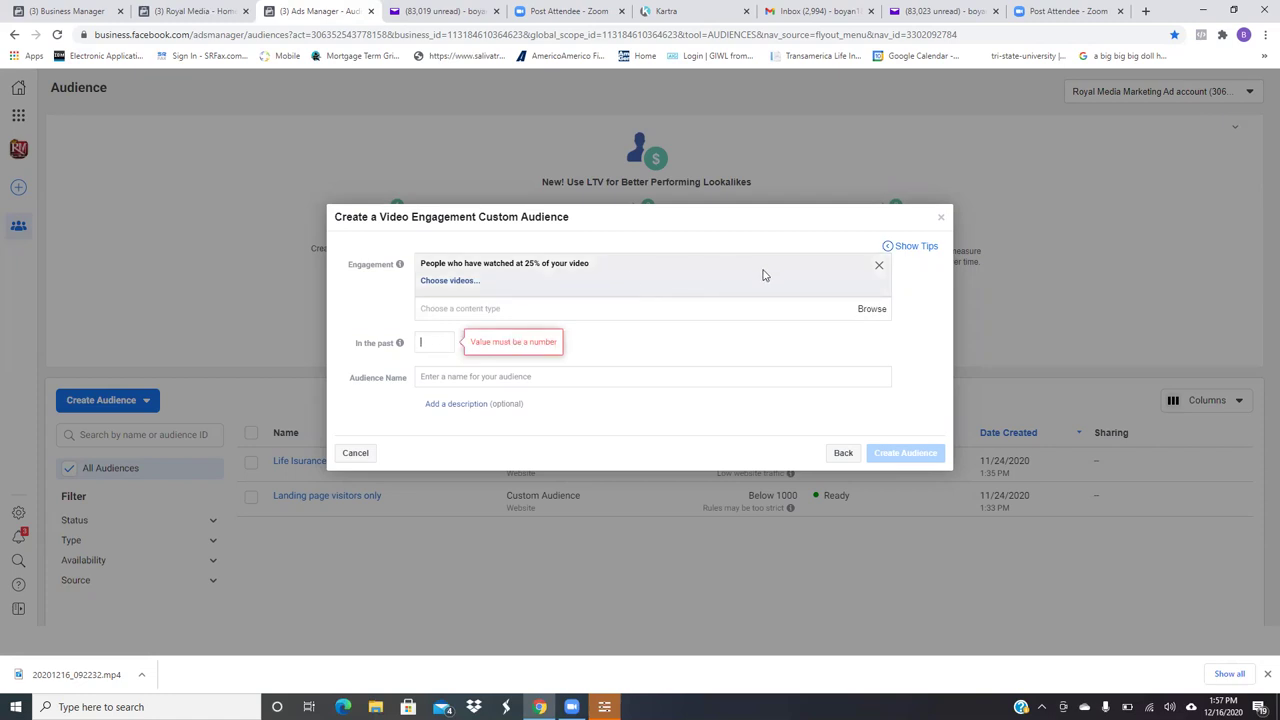
{"action": "left_click", "coordinate": [459, 282]}
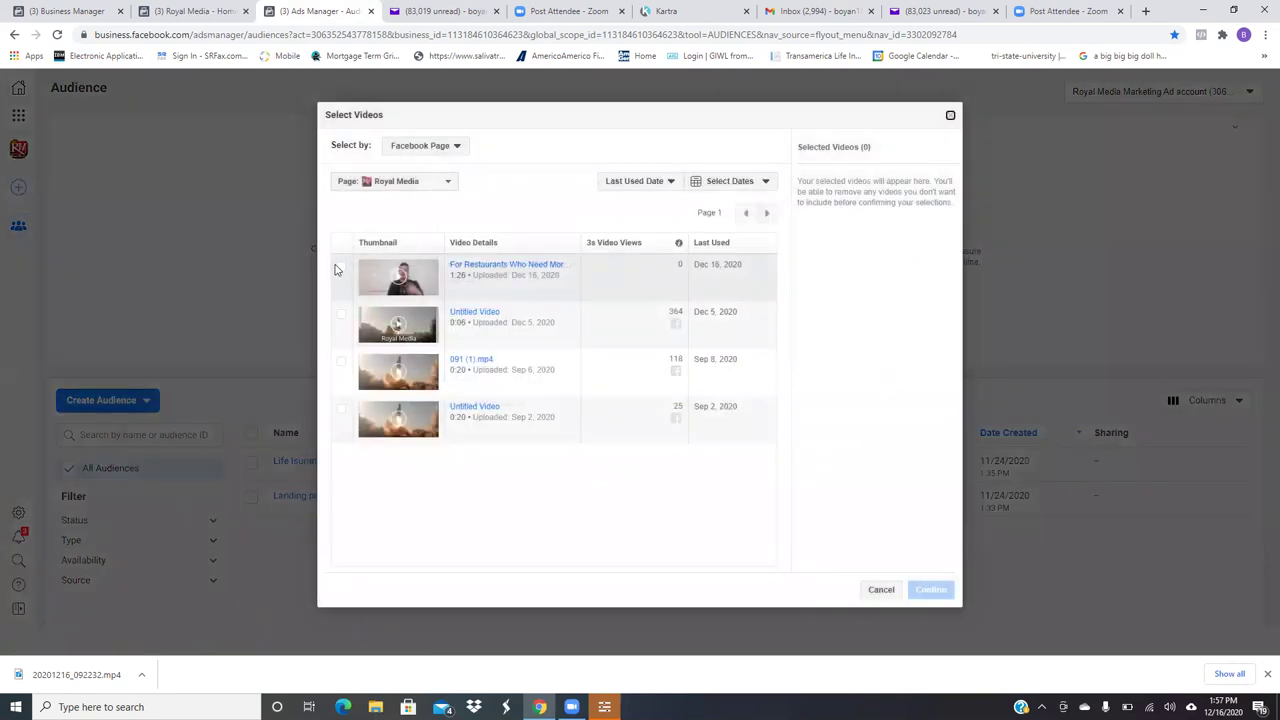
{"action": "left_click", "coordinate": [341, 270]}
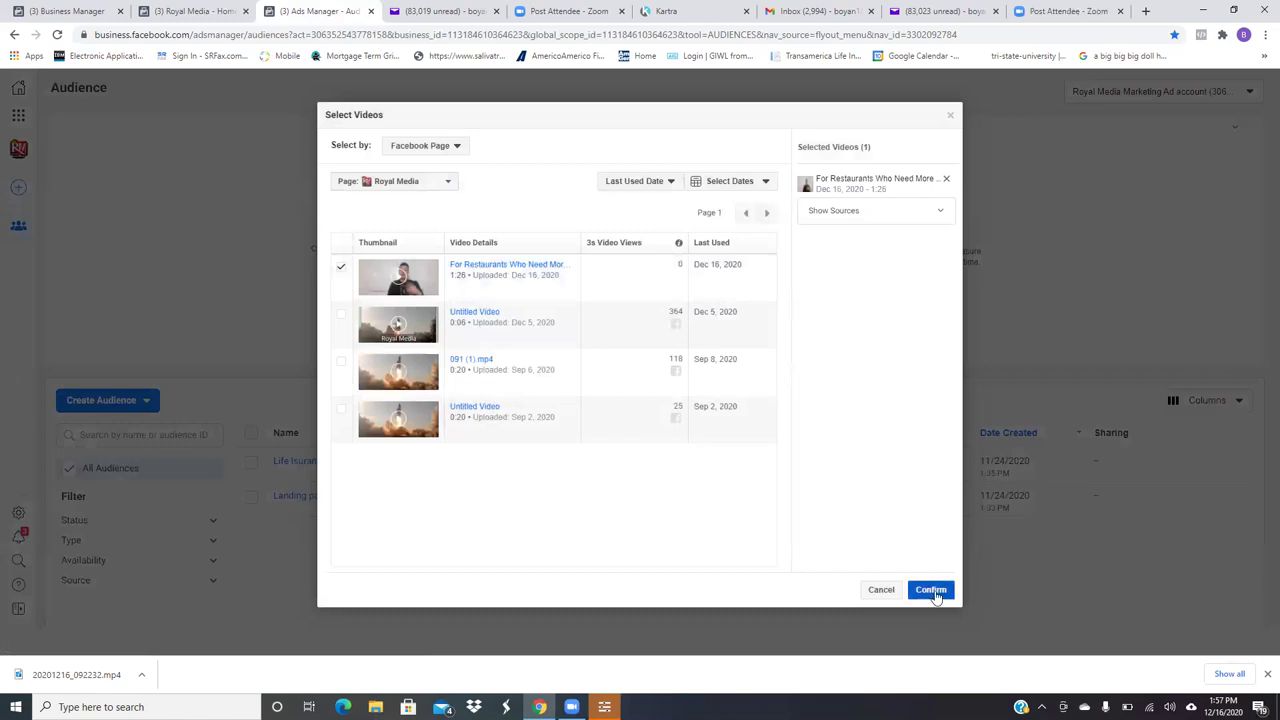
{"action": "left_click", "coordinate": [933, 595]}
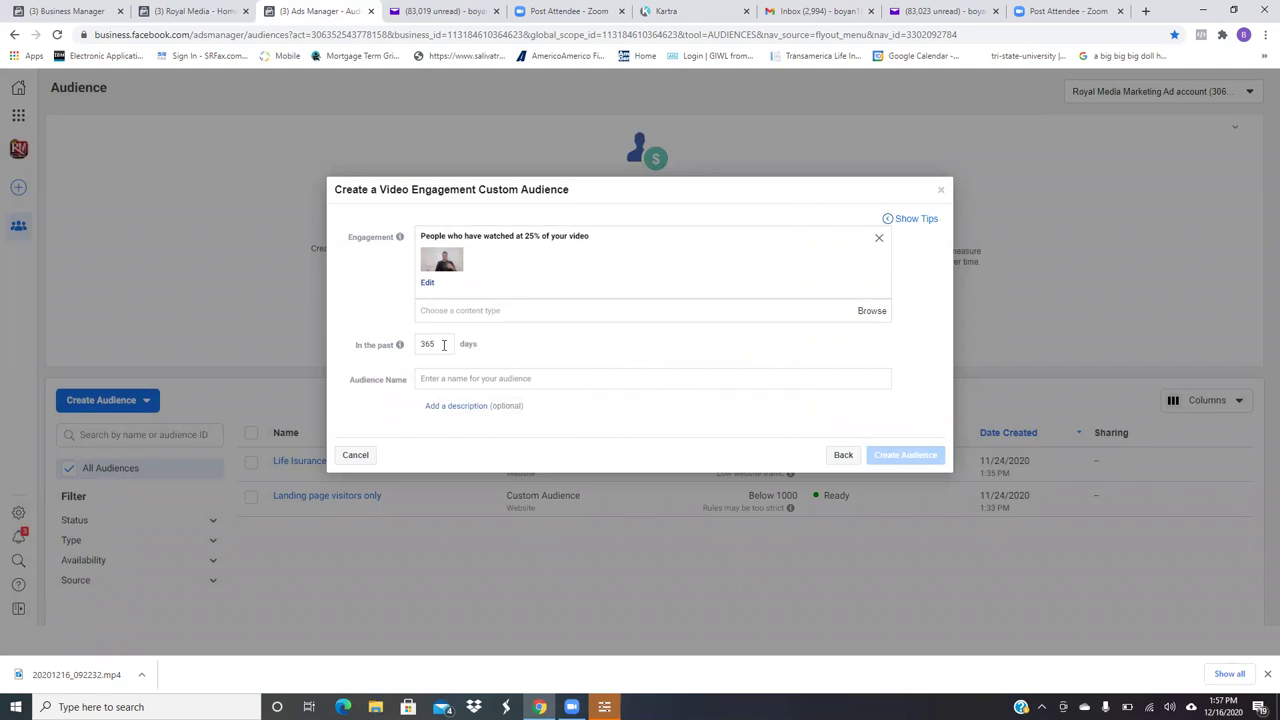
- Enter 'intro video royal media/restaurants 25%' as the audience name, fixing the separator, and create it
{"action": "left_click", "coordinate": [495, 381]}
{"action": "type", "text": "intro"}
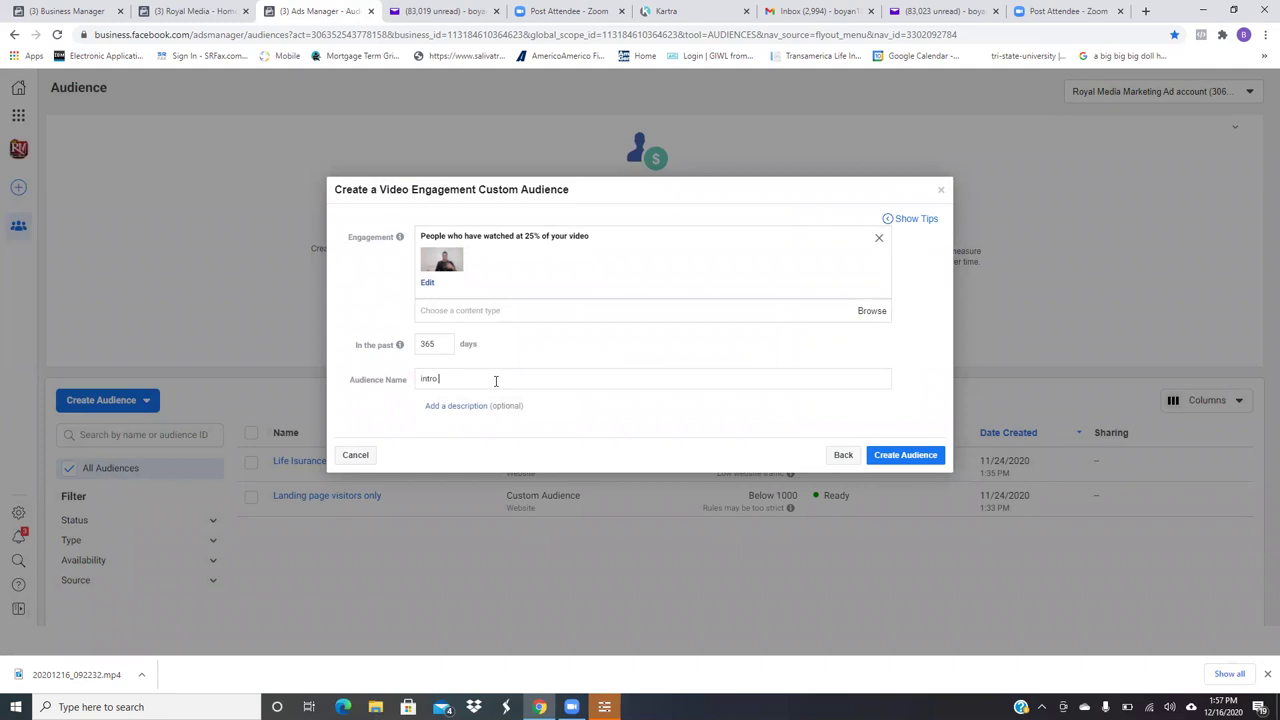
{"action": "type", "text": "video"}
{"action": "type", "text": " fo"}
{"action": "type", "text": "royale"}
{"action": "type", "text": "media res"}
{"action": "type", "text": "taurants"}
{"action": "left_click", "coordinate": [501, 378]}
{"action": "key", "text": "BackSpace"}
{"action": "type", "text": "/"}
{"action": "type", "text": "25%"}
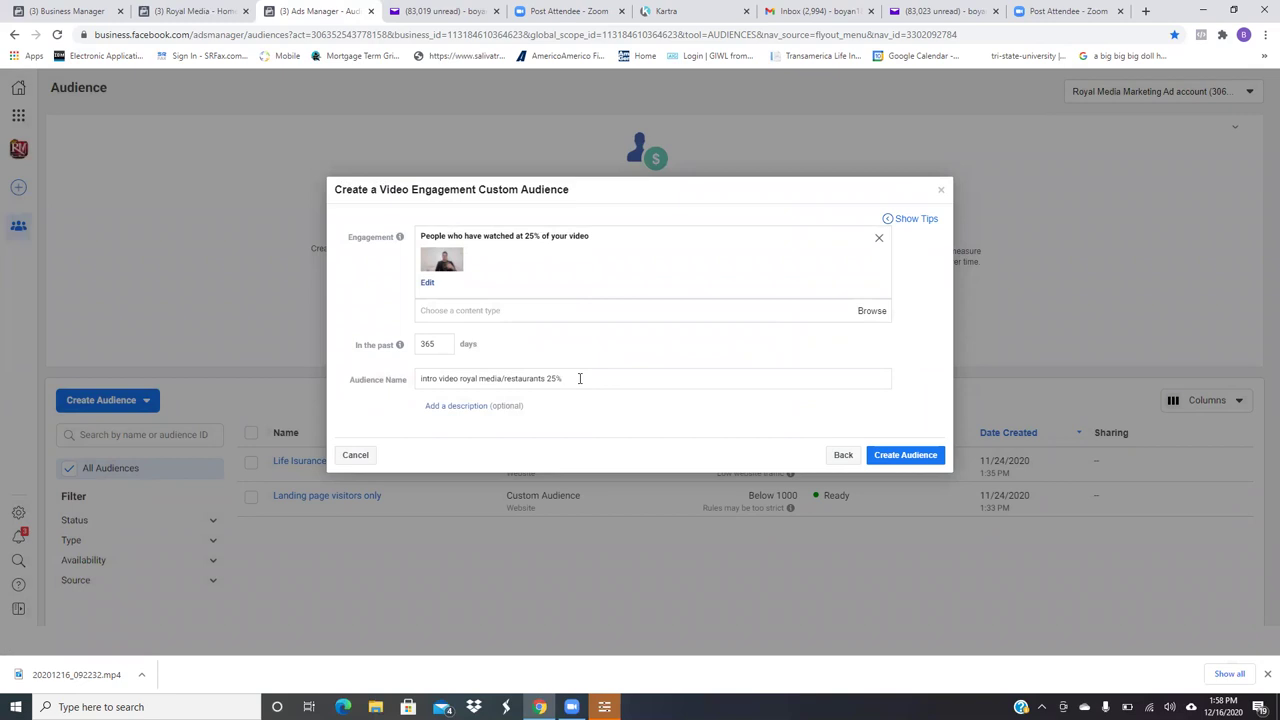
{"action": "left_click", "coordinate": [930, 456]}
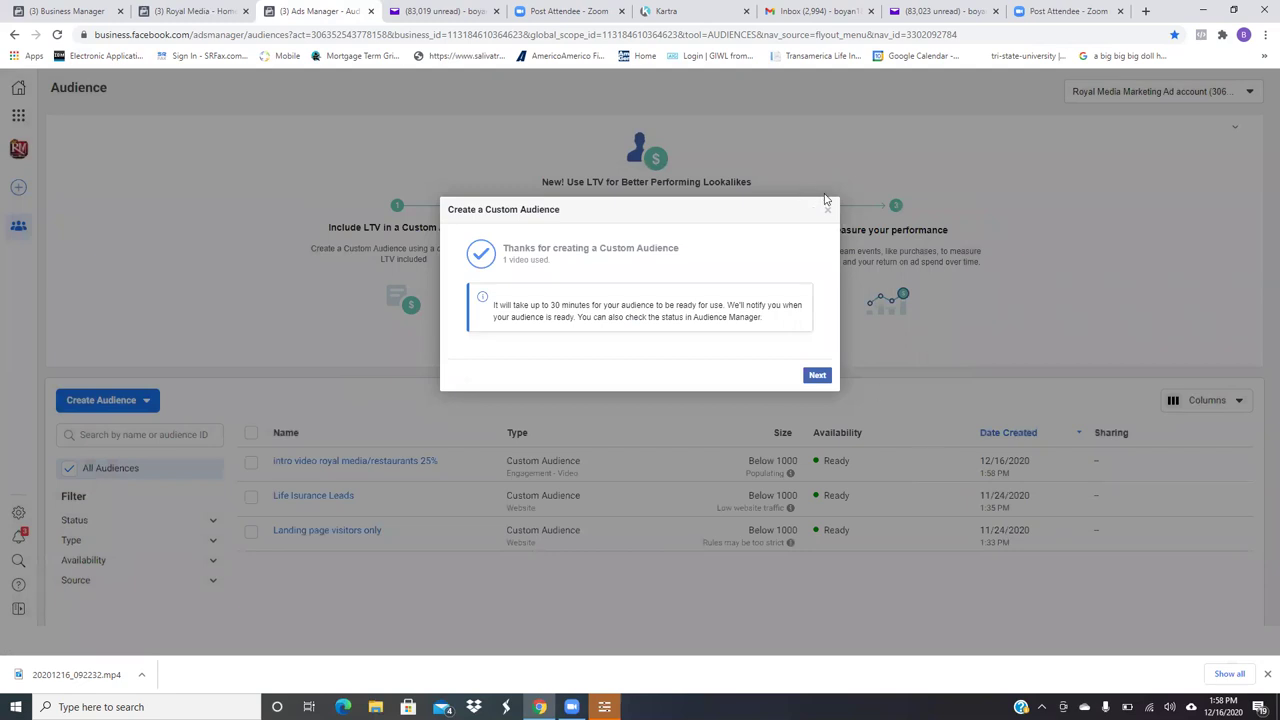
- Confirm the creation and close the Next Steps dialog to return to the audience list
{"action": "left_click", "coordinate": [817, 376]}
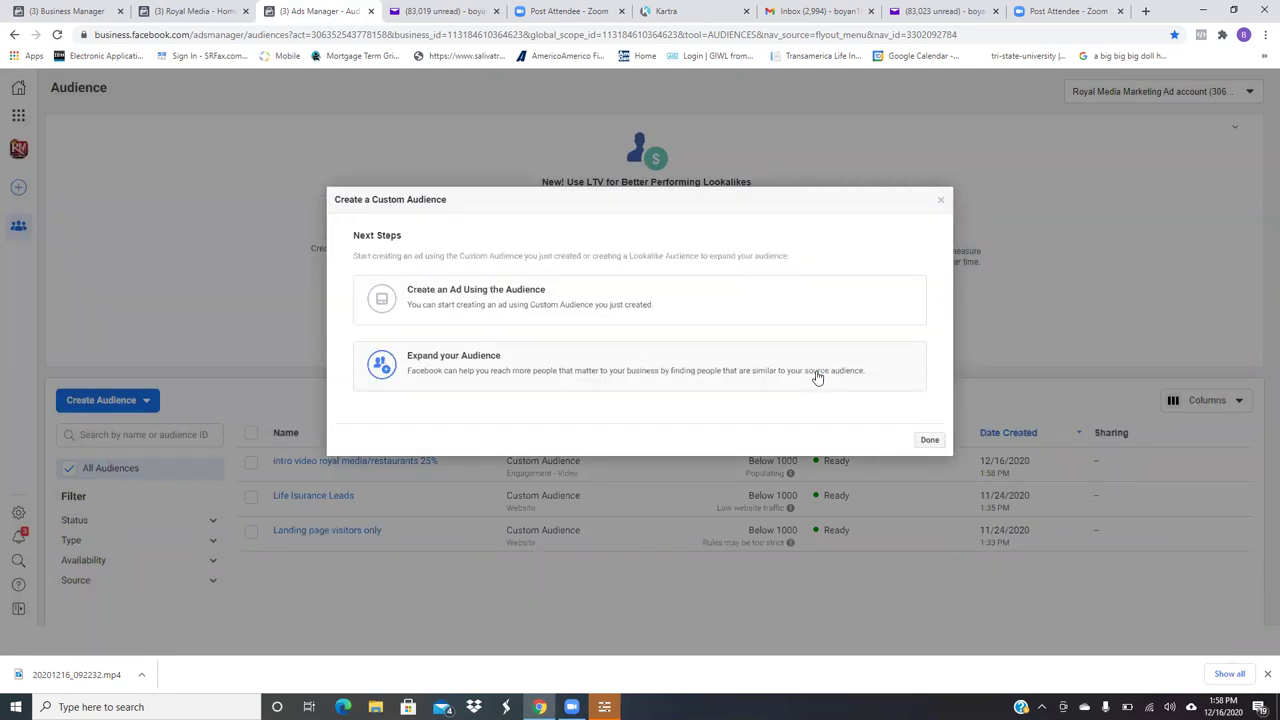
{"action": "left_click", "coordinate": [928, 441]}
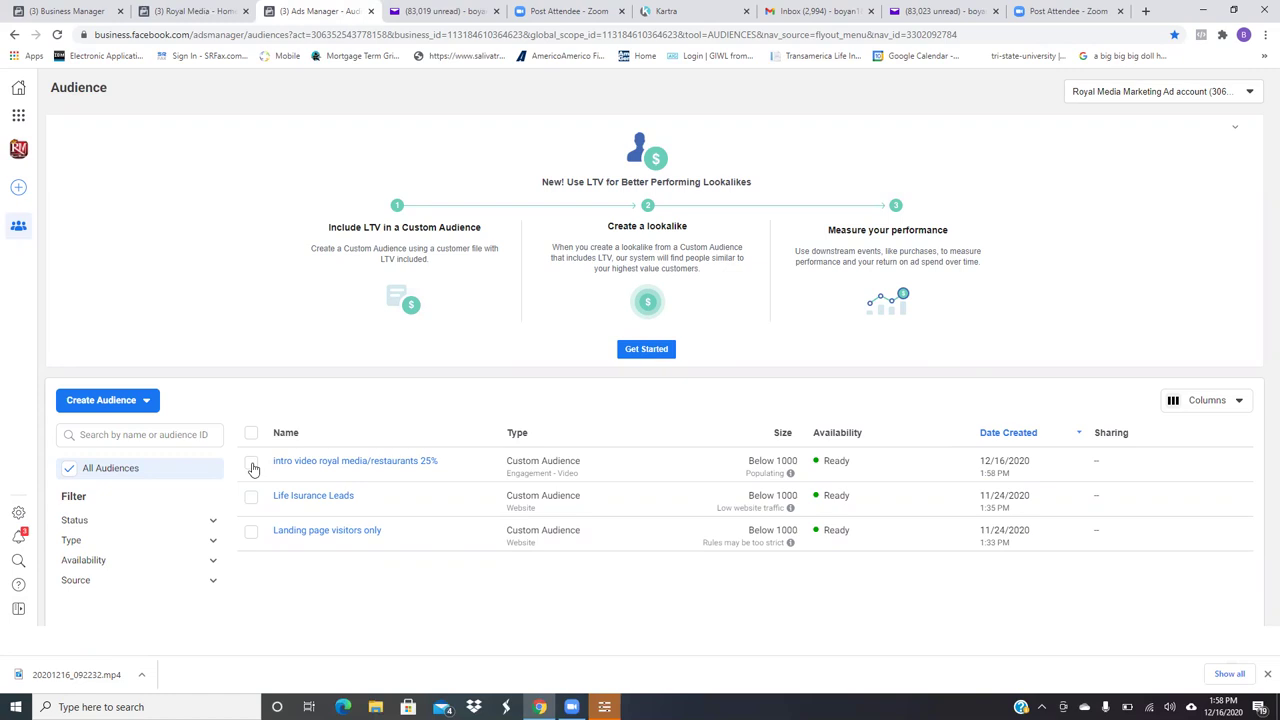
- Reach Ads Manager via Business Tools and show the intro video views royal media campaign's ad sets
{"action": "left_click", "coordinate": [19, 117]}
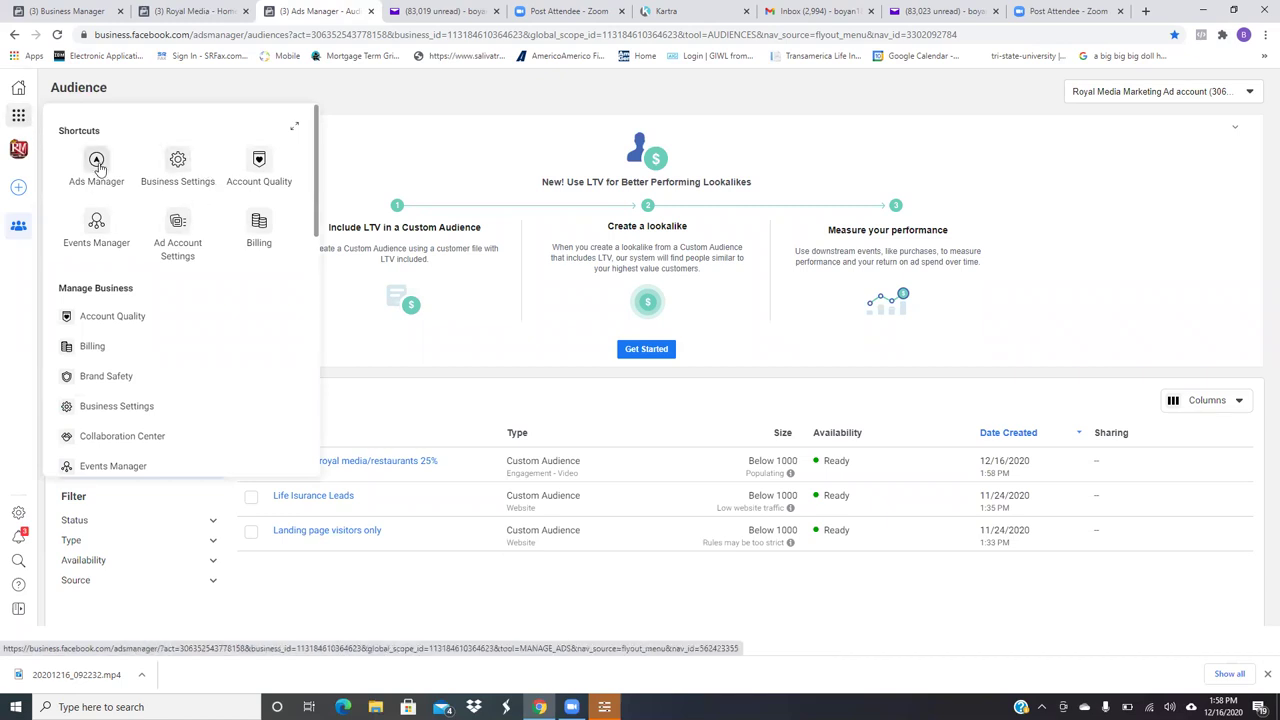
{"action": "left_click", "coordinate": [97, 167]}
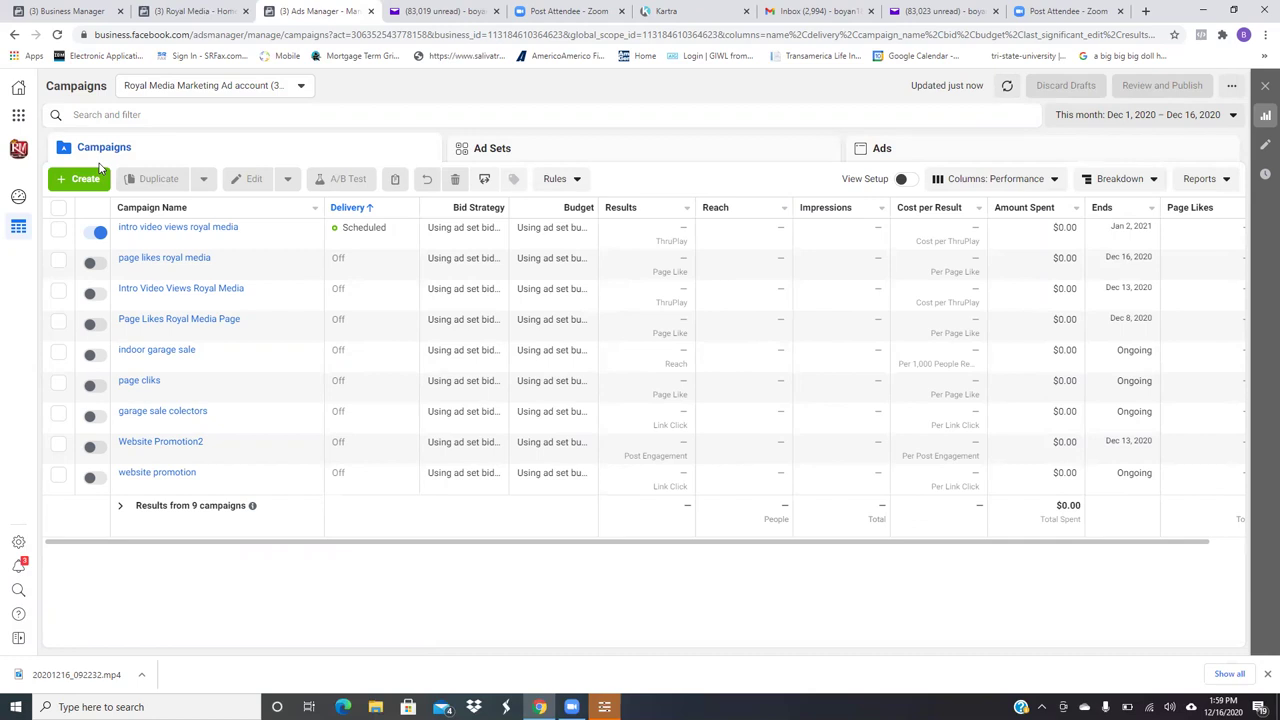
{"action": "left_click", "coordinate": [59, 231]}
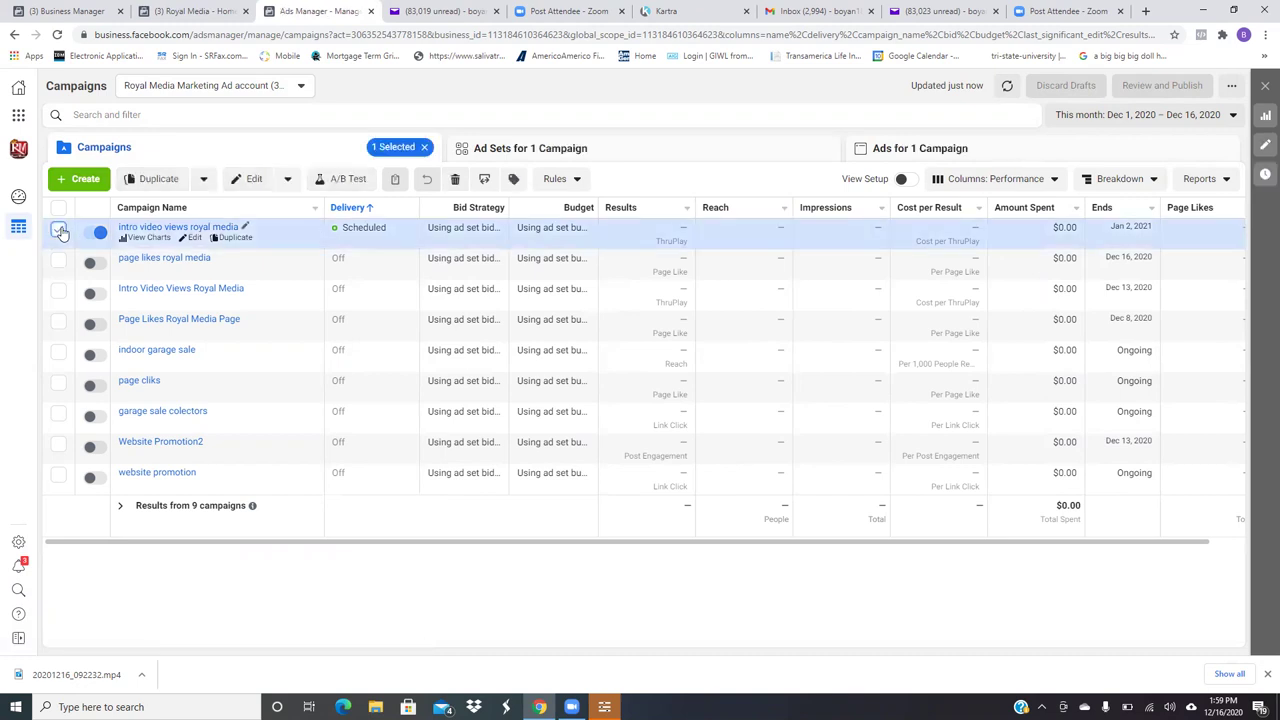
{"action": "left_click", "coordinate": [557, 150]}
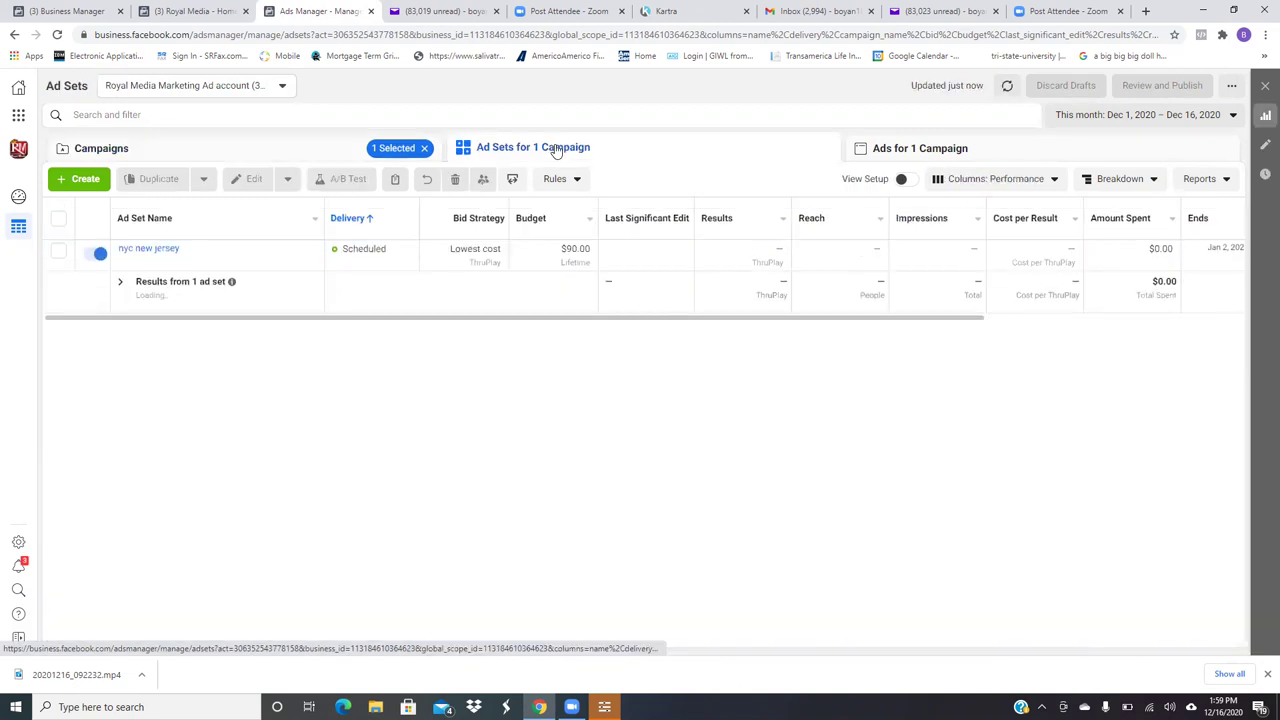
- Open the nyc new jersey ad set for editing and scroll to its Audience targeting section
{"action": "mouse_move", "coordinate": [214, 260]}
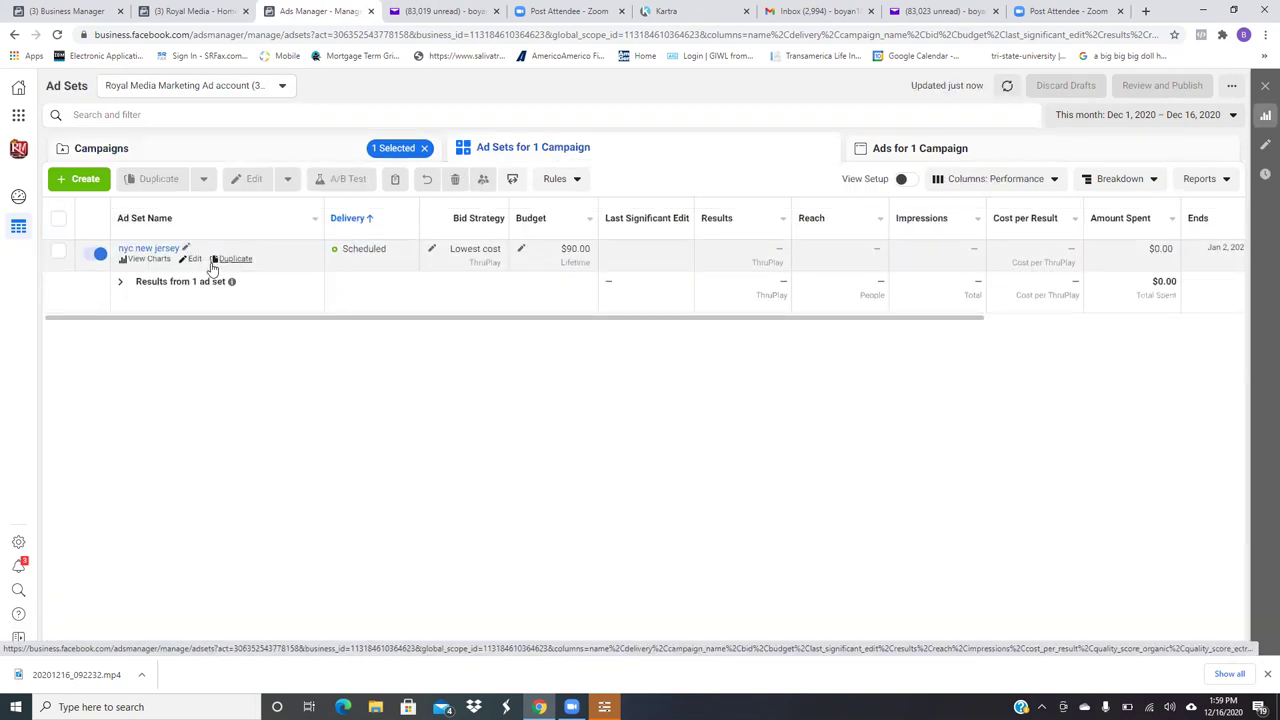
{"action": "left_click", "coordinate": [195, 260]}
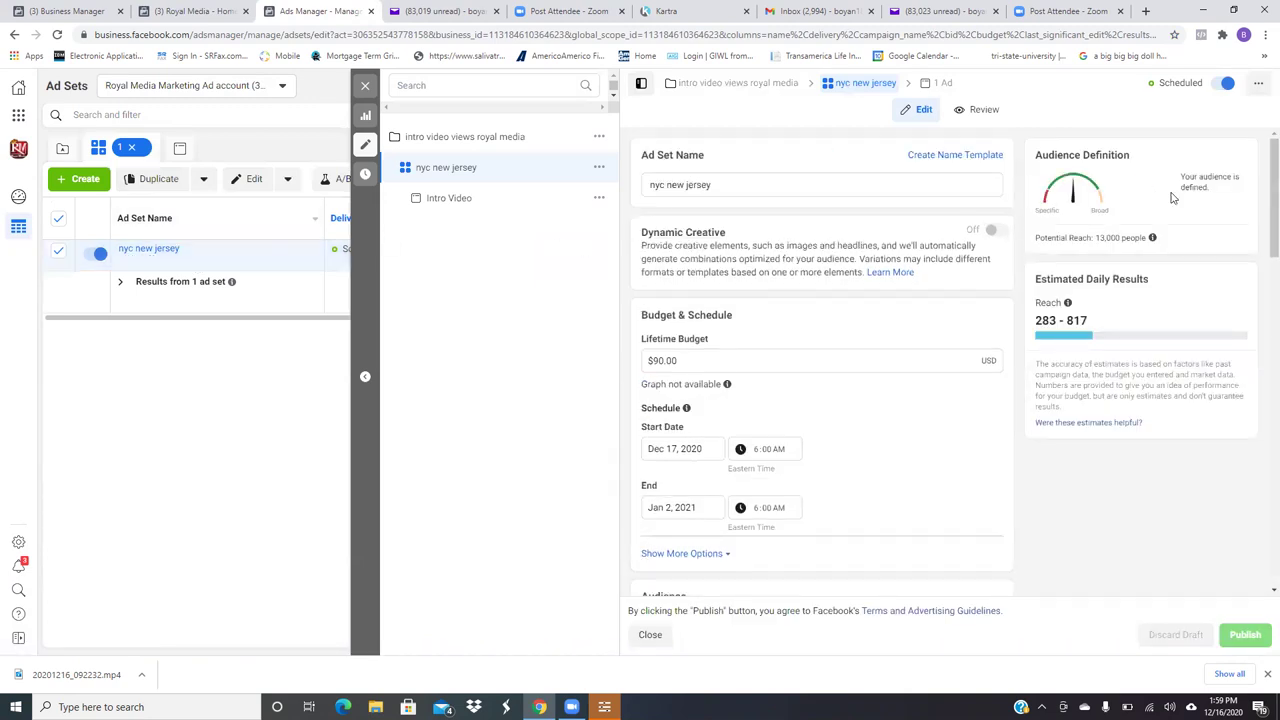
{"action": "scroll", "coordinate": [1262, 216], "scroll_direction": "down", "scroll_amount": 1}
{"action": "scroll", "coordinate": [1262, 216], "scroll_direction": "down", "scroll_amount": 4}
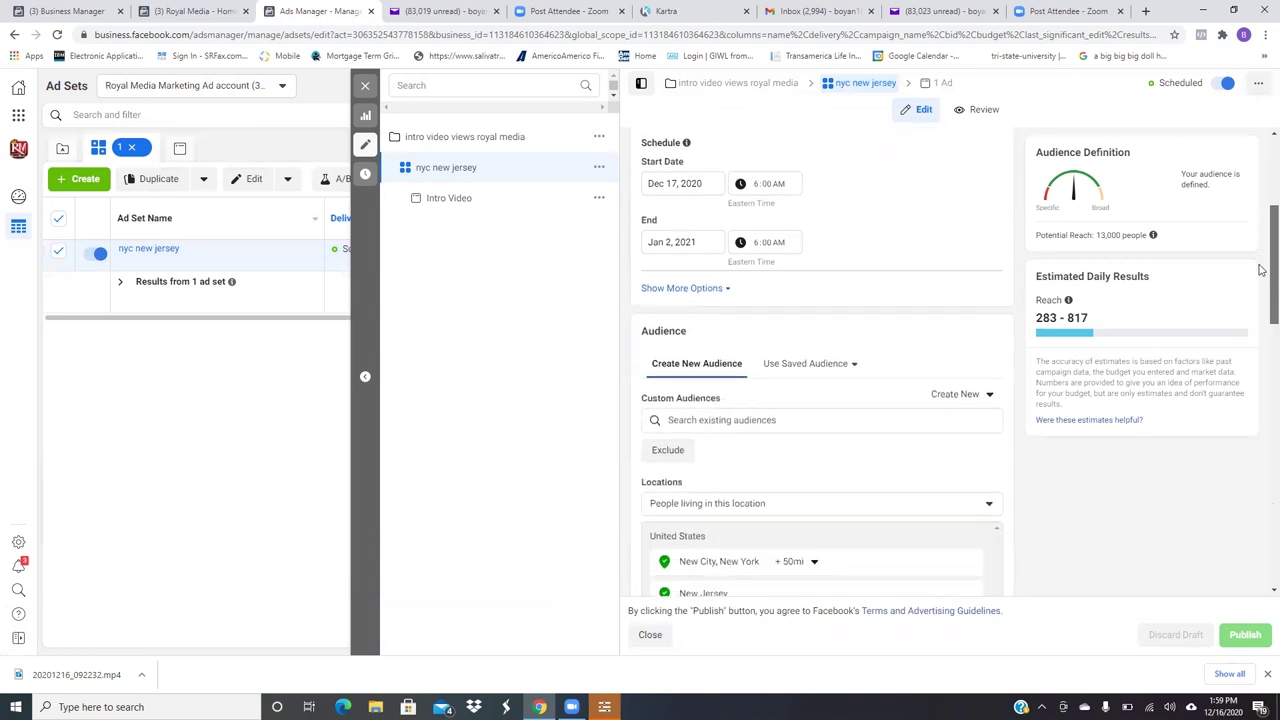
{"action": "scroll", "coordinate": [1262, 313], "scroll_direction": "down", "scroll_amount": 2}
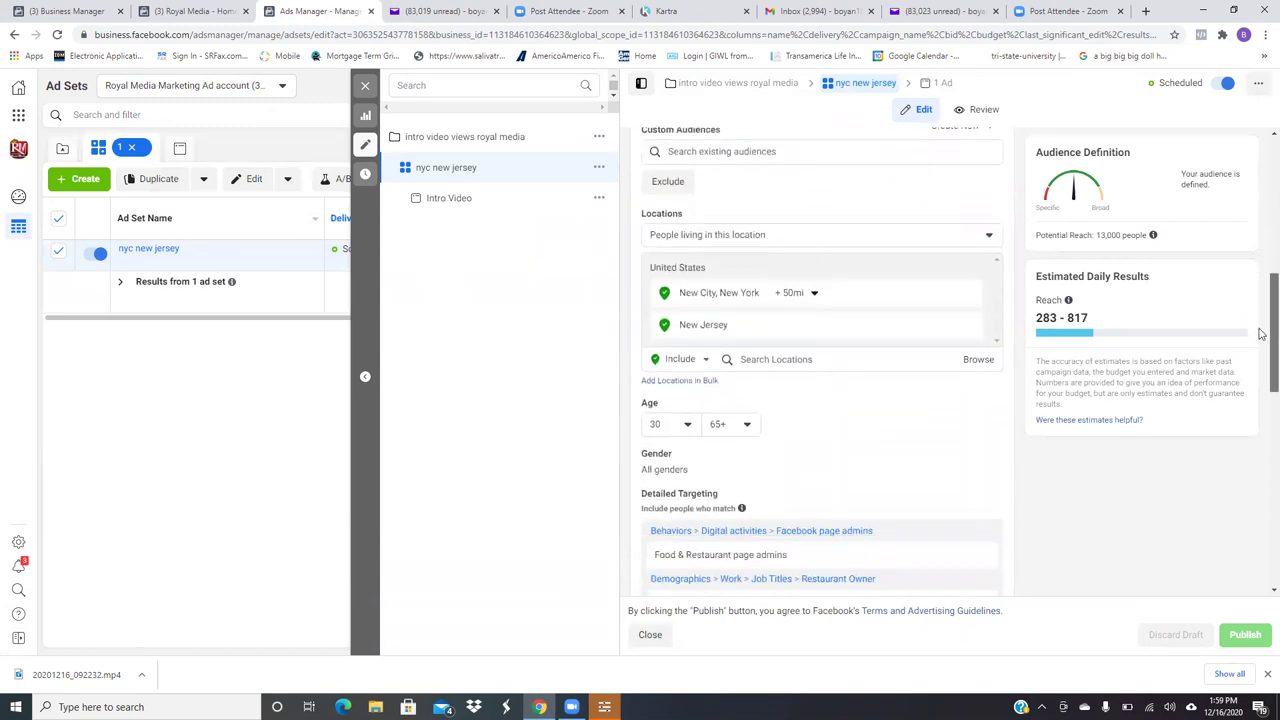
{"action": "scroll", "coordinate": [1262, 351], "scroll_direction": "up", "scroll_amount": 1}
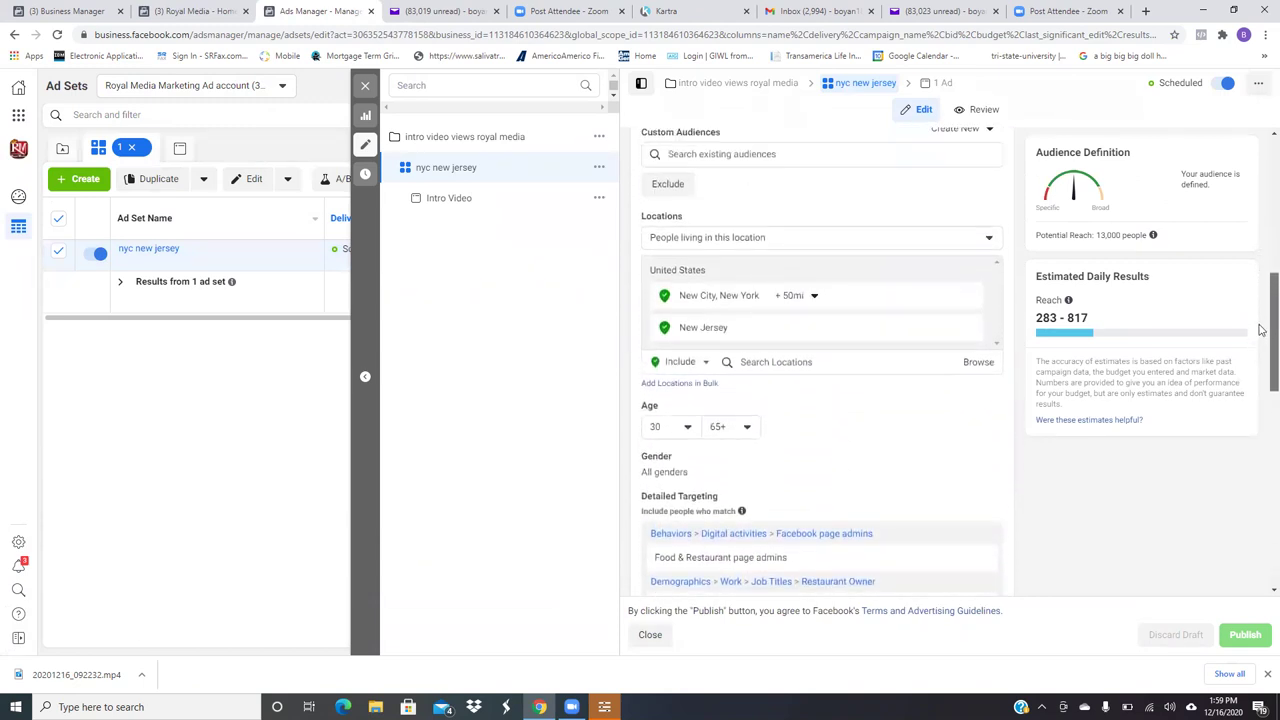
{"action": "scroll", "coordinate": [1262, 330], "scroll_direction": "down", "scroll_amount": 2}
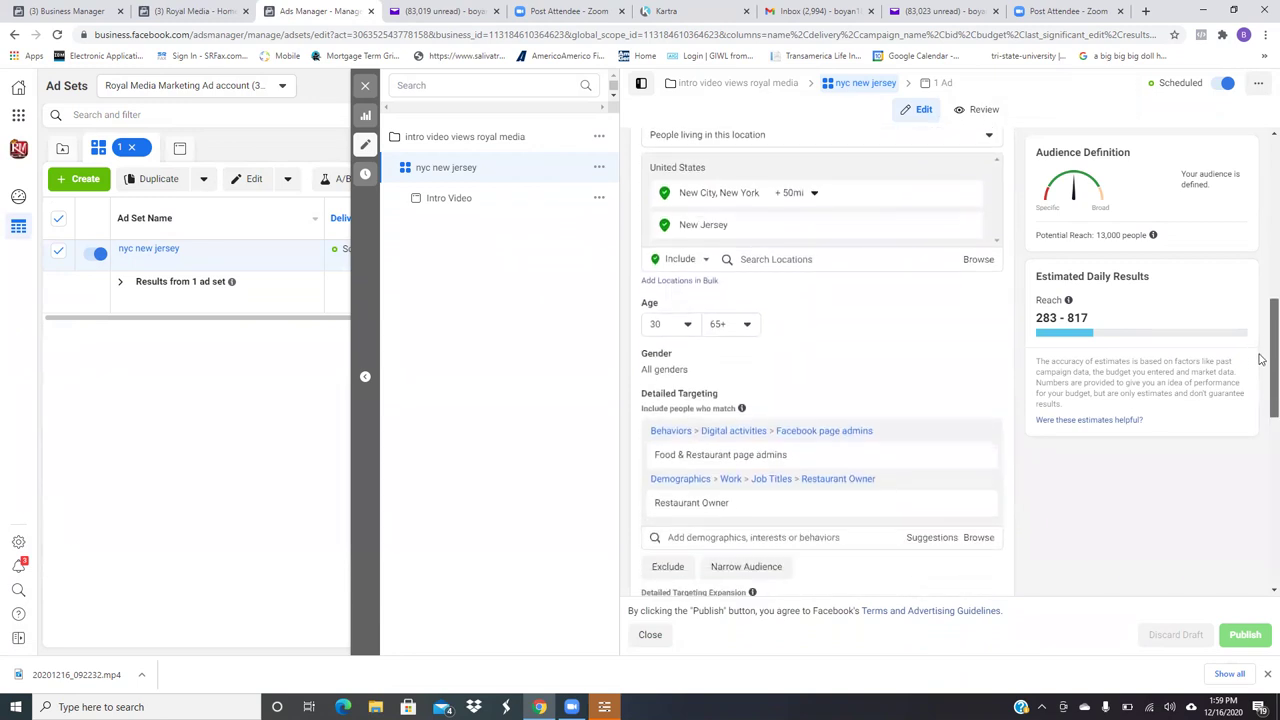
{"action": "scroll", "coordinate": [1262, 390], "scroll_direction": "down", "scroll_amount": 1}
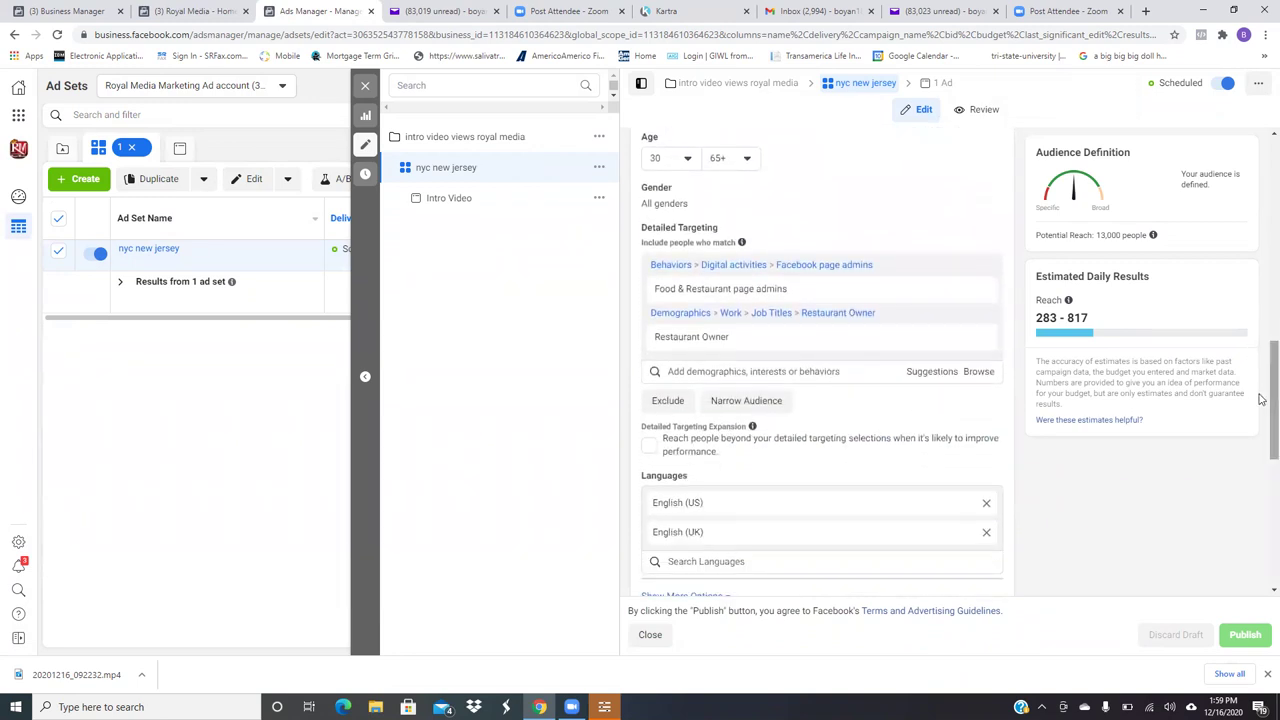
{"action": "scroll", "coordinate": [1262, 399], "scroll_direction": "up", "scroll_amount": 6}
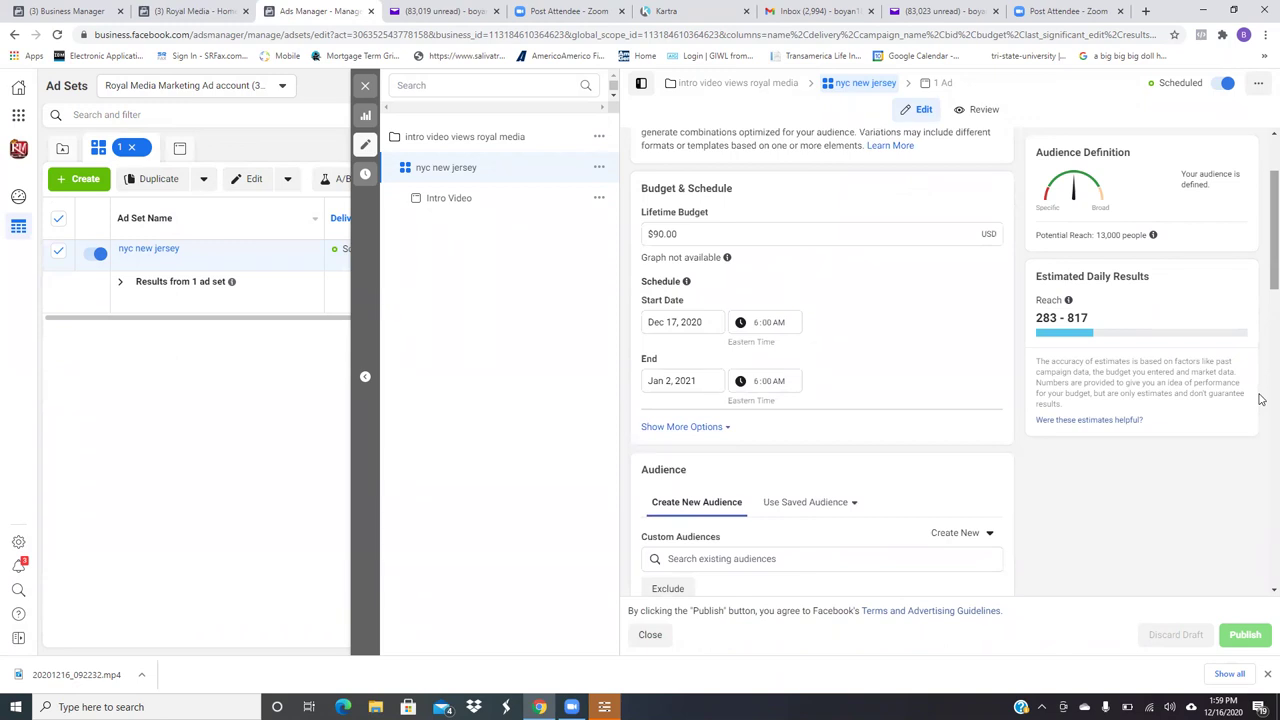
- Filter the ad set's audience list to Custom Audiences to show the intro video royal media/restaurants 25% audience
{"action": "left_click", "coordinate": [701, 562]}
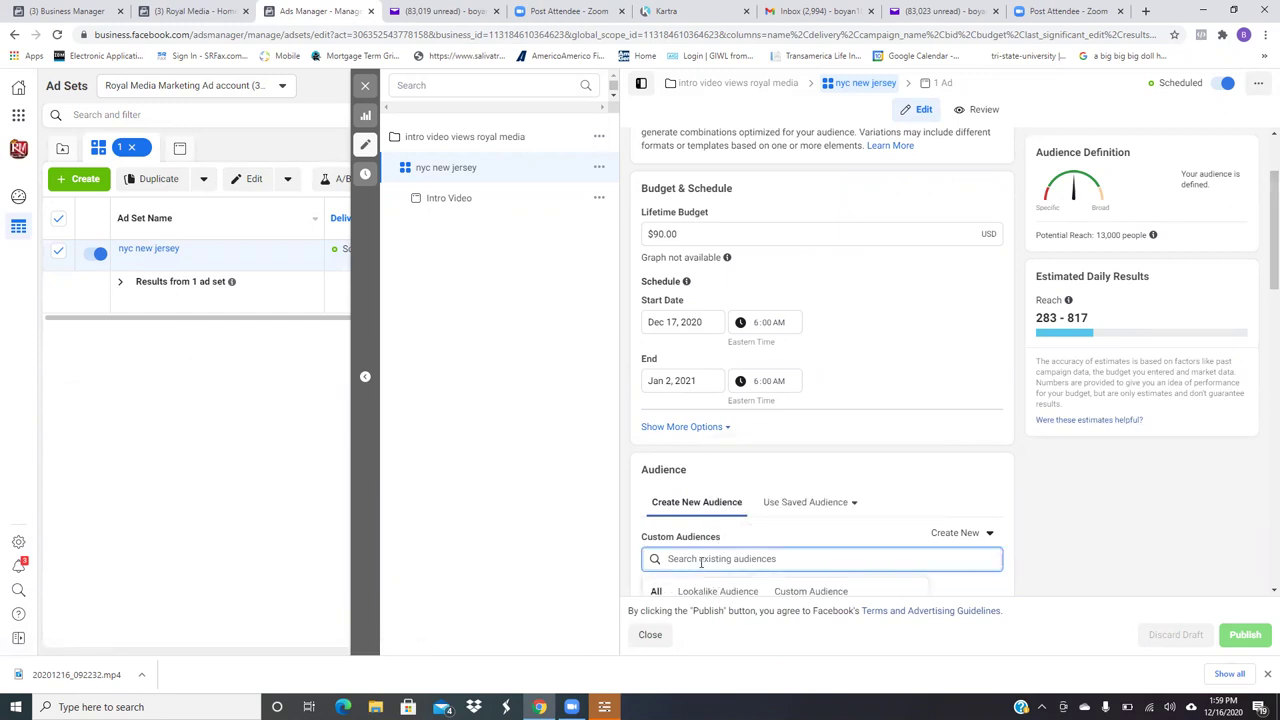
{"action": "scroll", "coordinate": [701, 562], "scroll_direction": "down", "scroll_amount": 3}
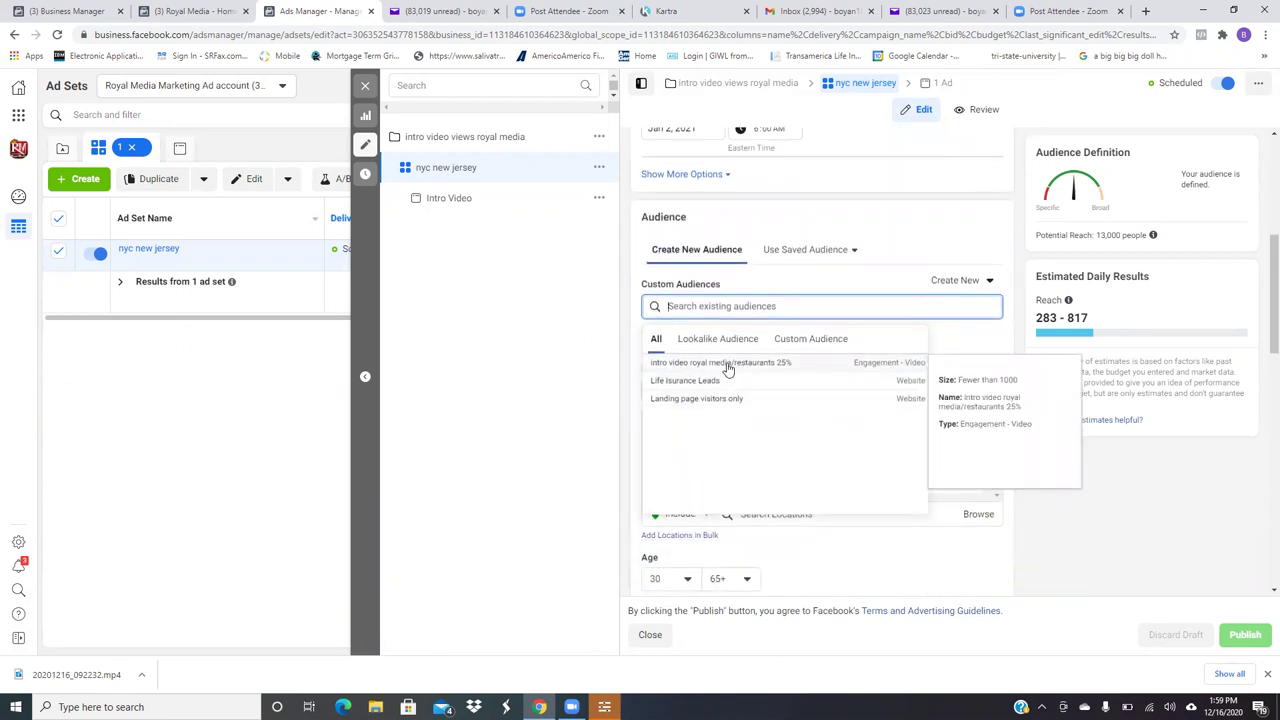
{"action": "left_click", "coordinate": [808, 340]}
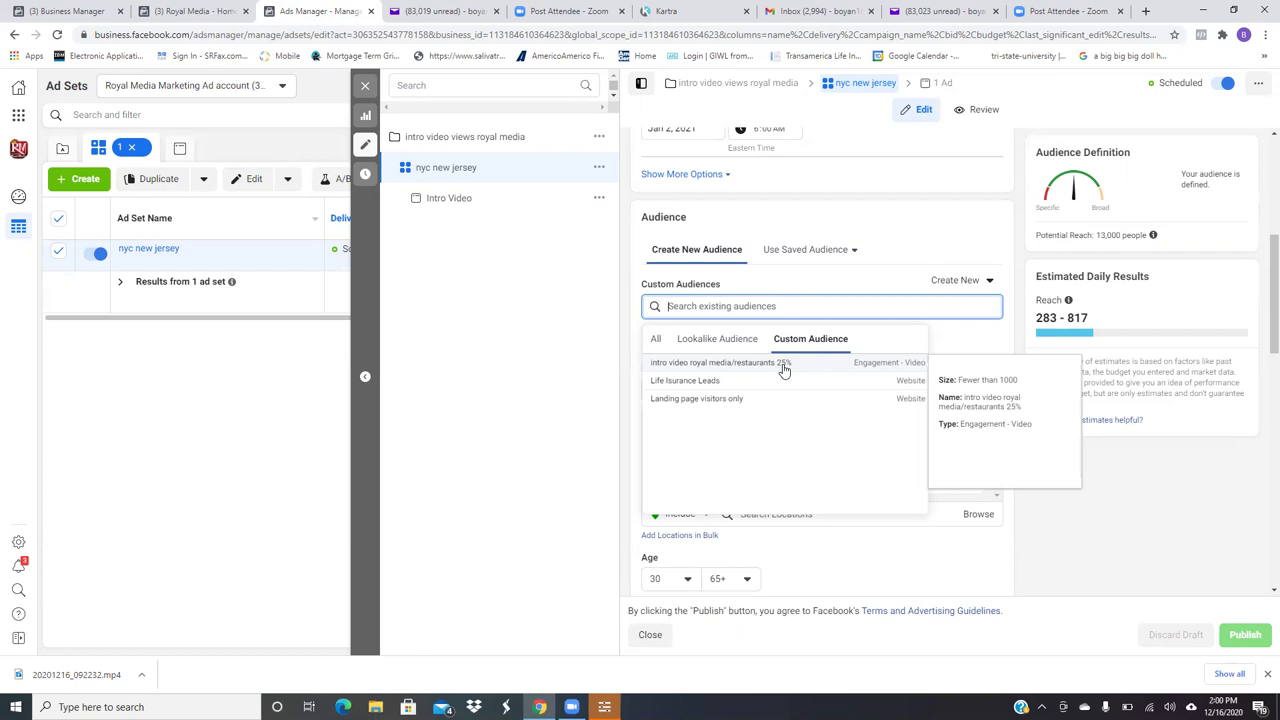
- Close the audience dropdown without selecting any audience
{"action": "left_click", "coordinate": [1125, 526]}
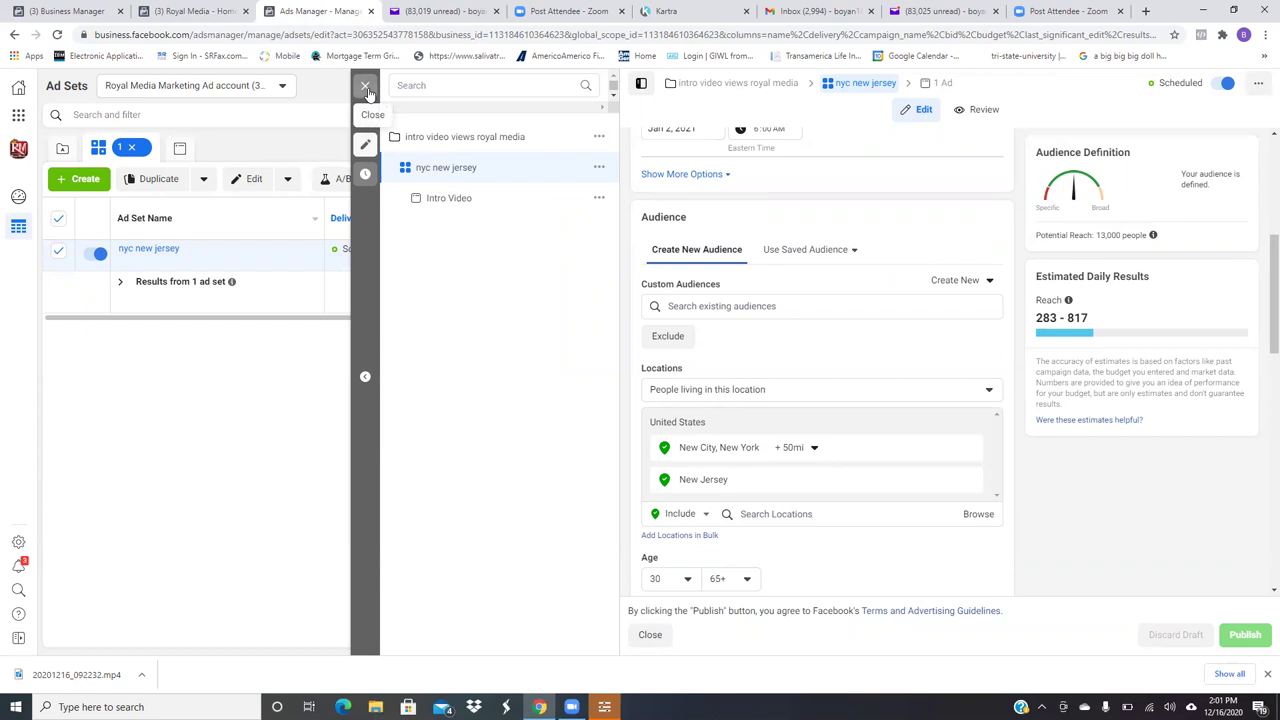
{"action": "left_click", "coordinate": [366, 88]}
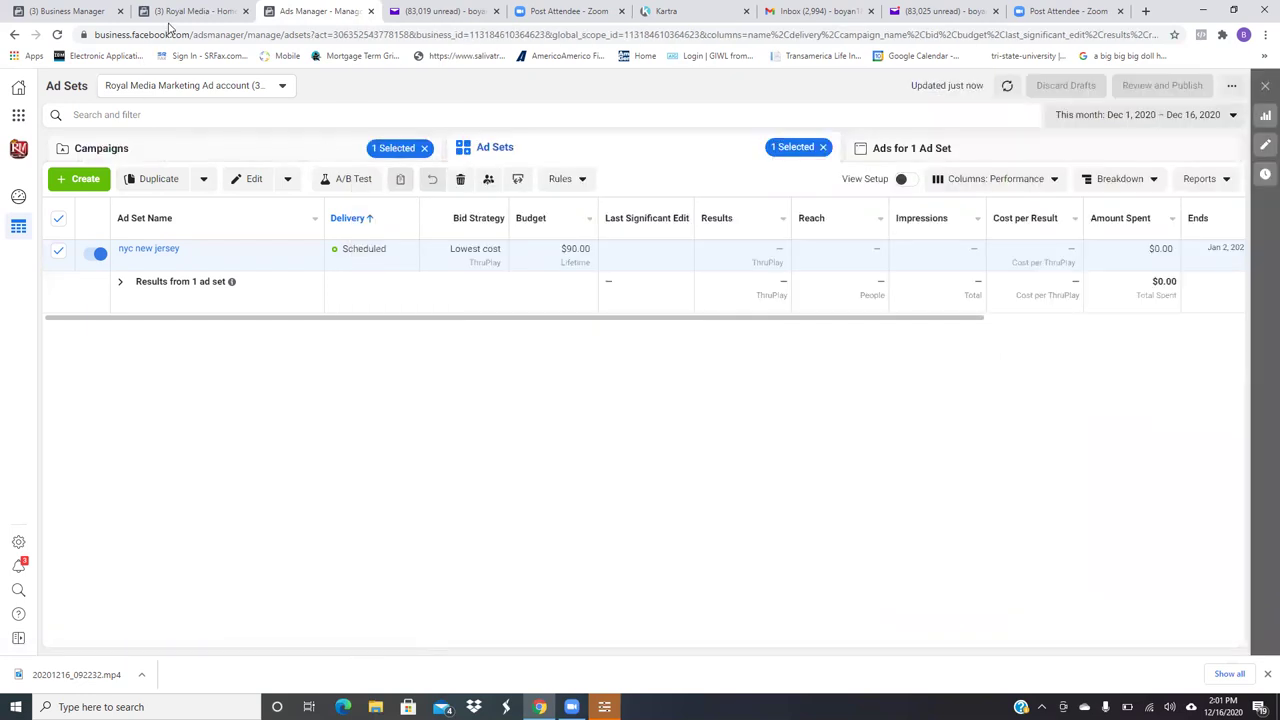
{"action": "left_click", "coordinate": [197, 12]}
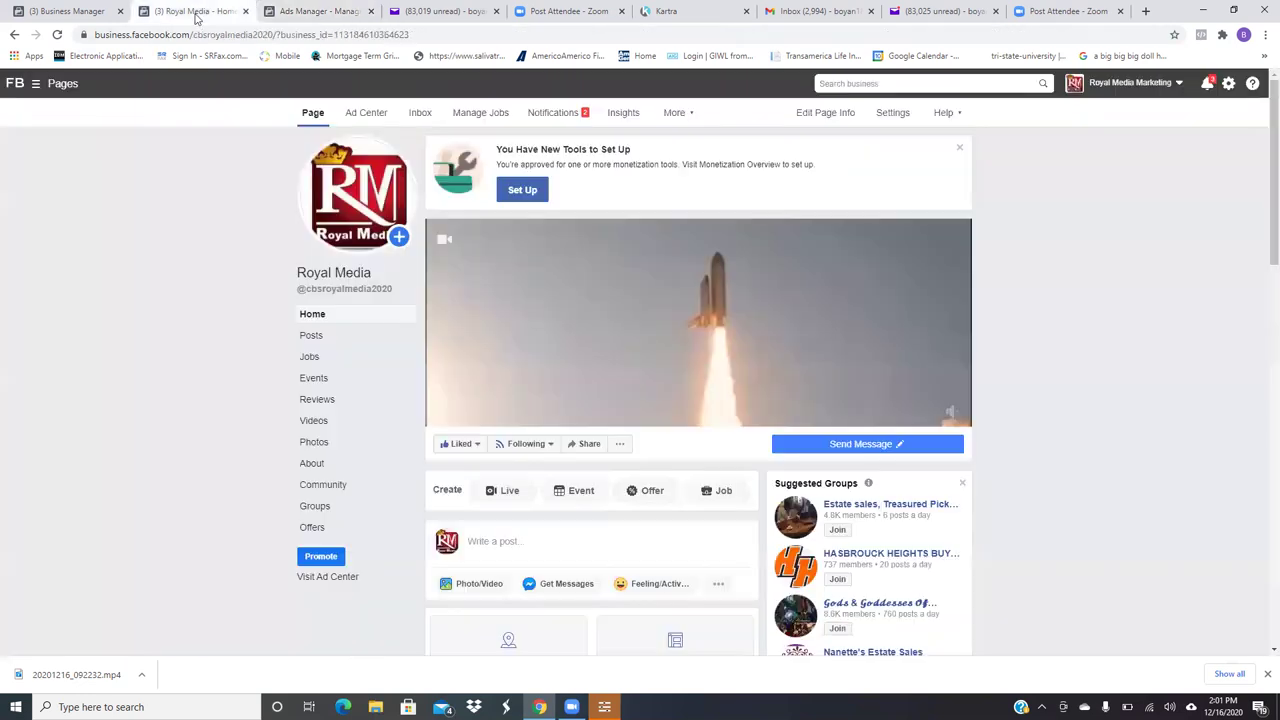
{"action": "left_click", "coordinate": [75, 12]}
{"action": "left_click", "coordinate": [345, 12]}
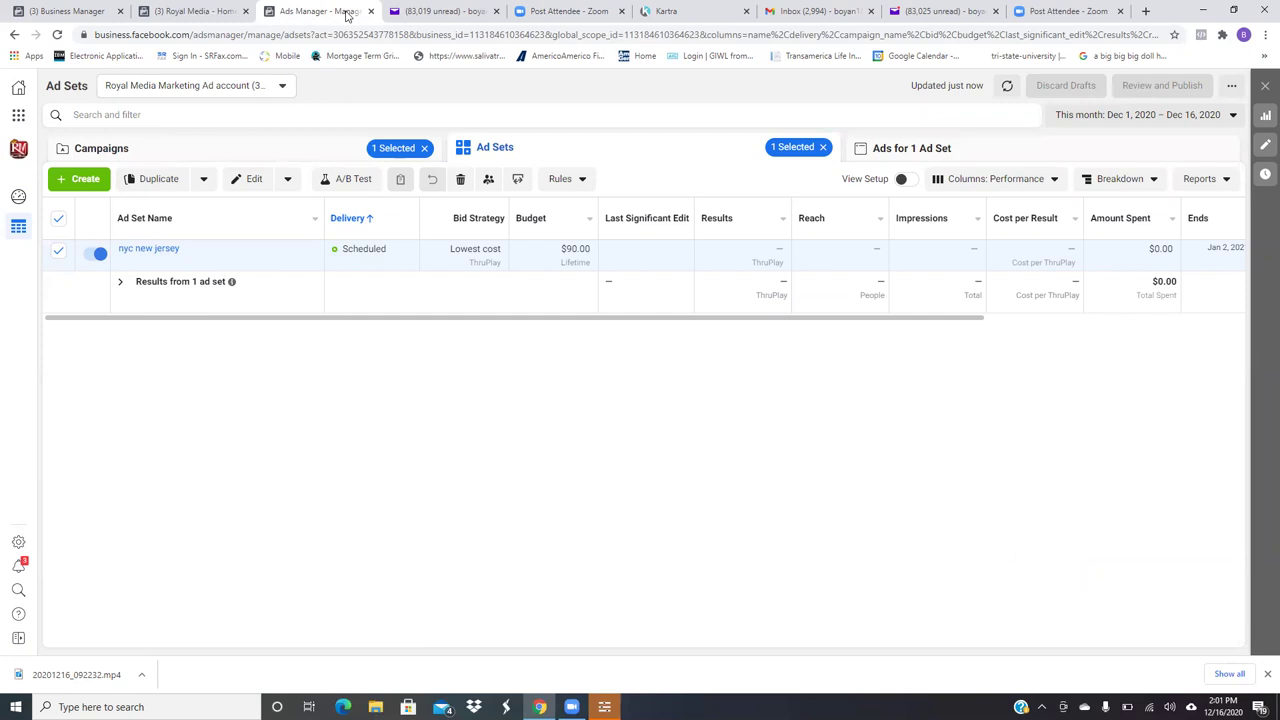
{"action": "left_click", "coordinate": [232, 12]}
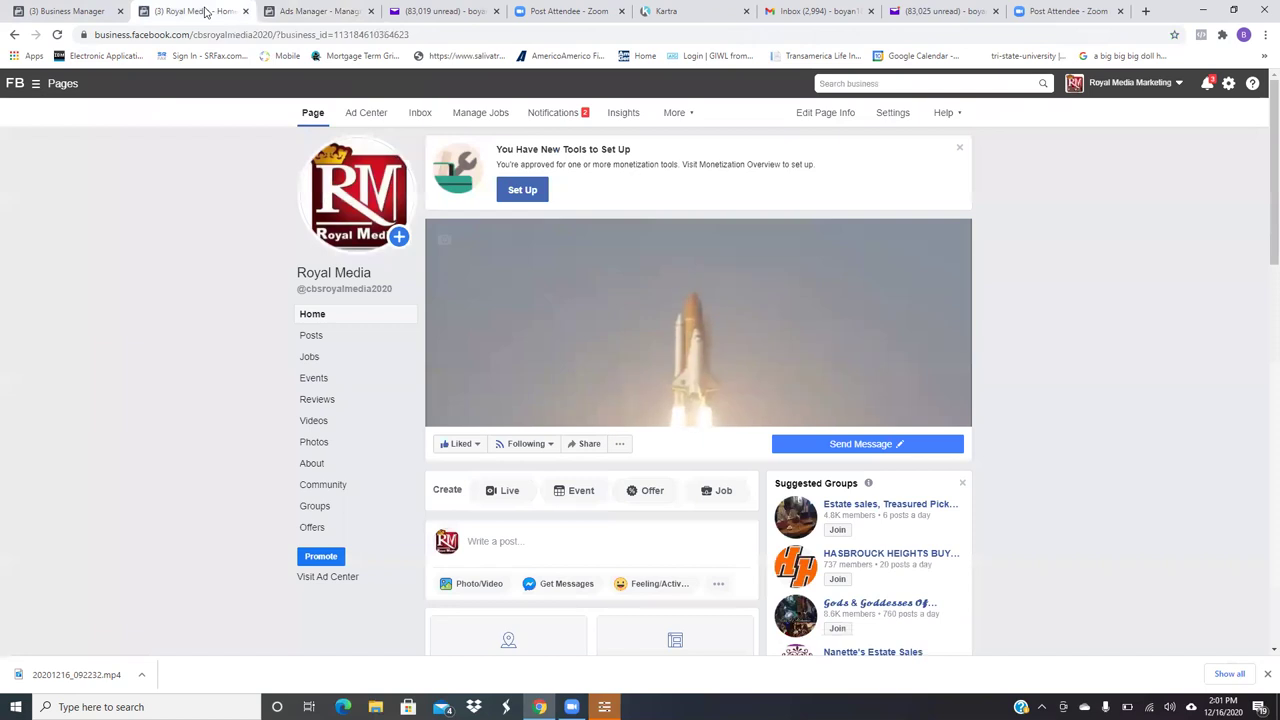
{"action": "left_click", "coordinate": [318, 10]}
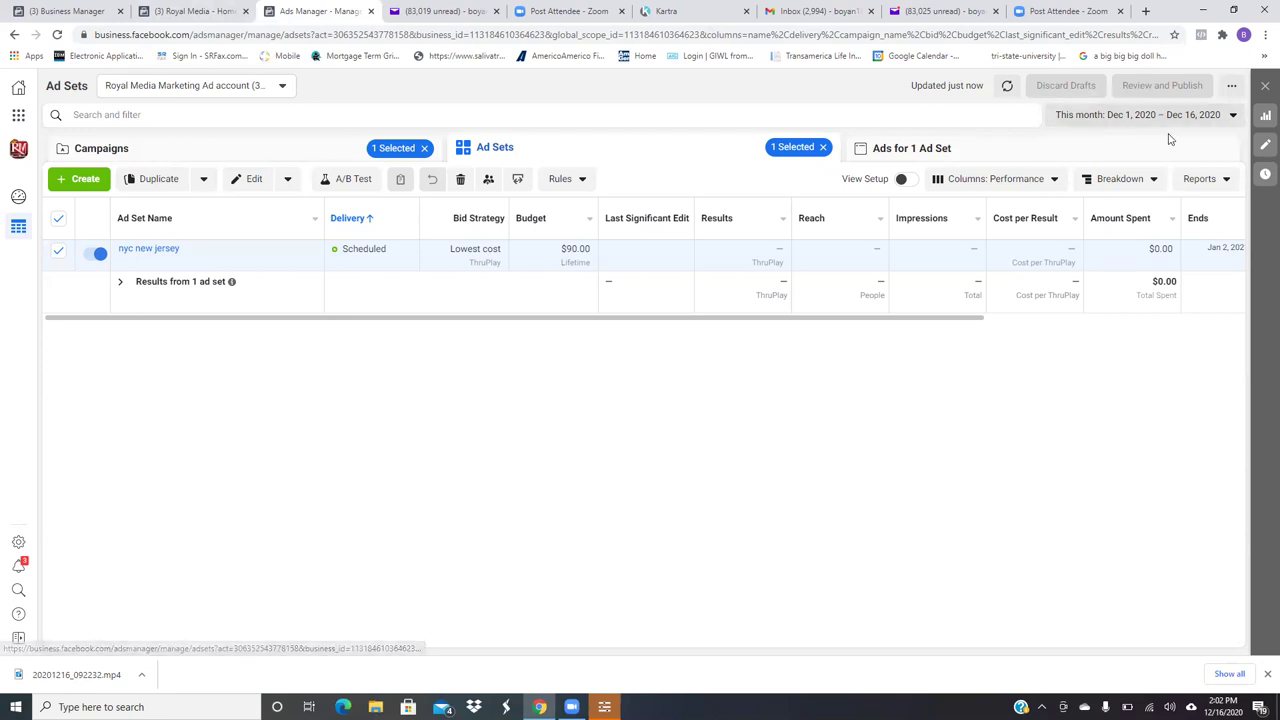
- Navigate through the Business Tools shortcuts to the Audiences page
{"action": "left_click", "coordinate": [1263, 56]}
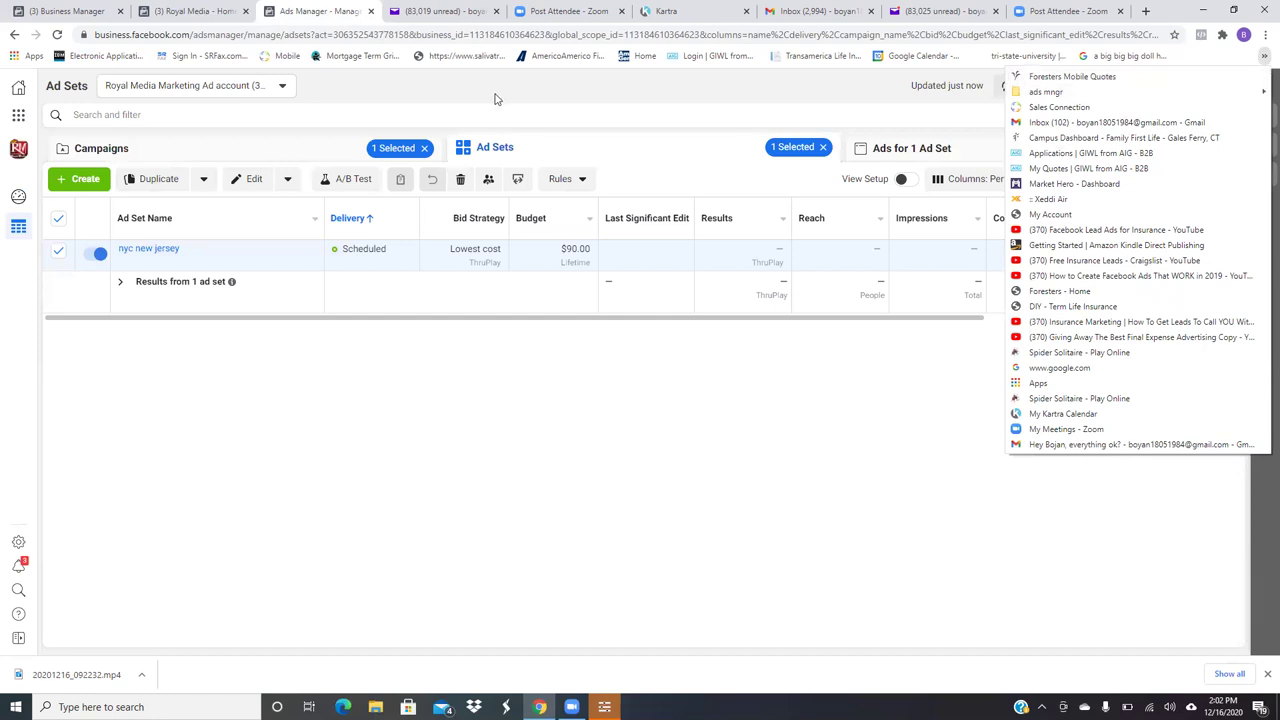
{"action": "left_click", "coordinate": [20, 117]}
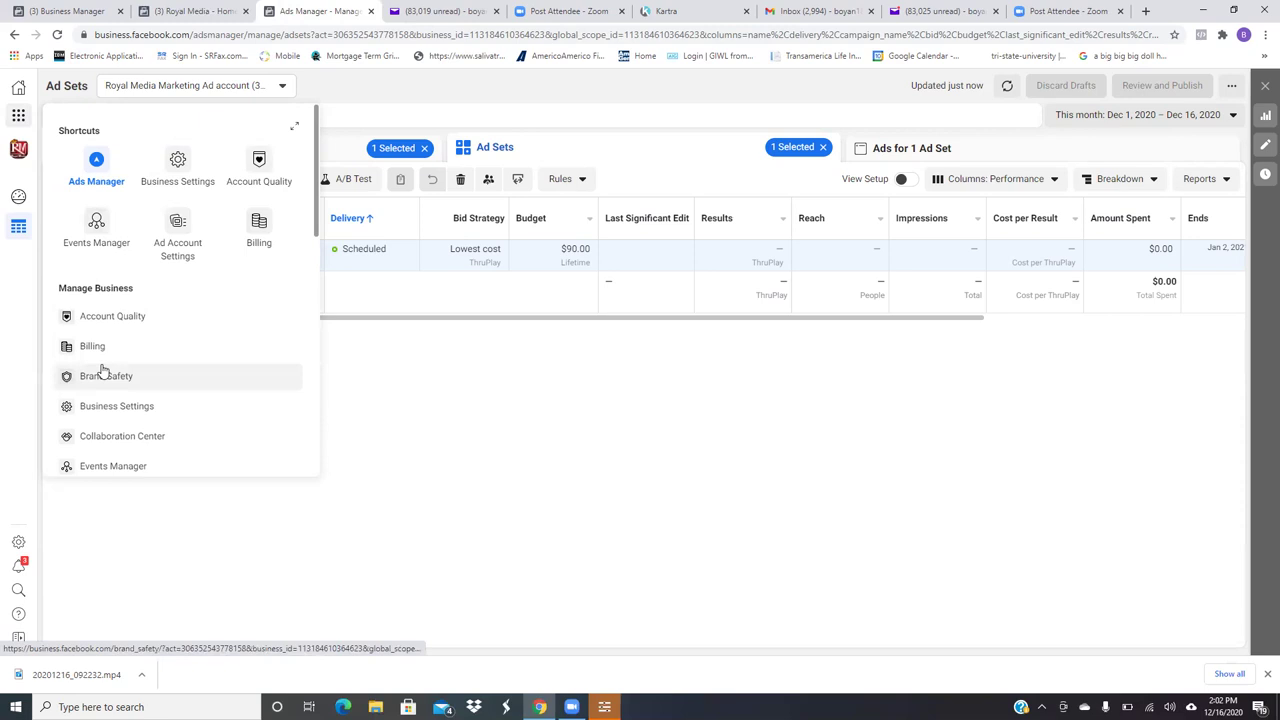
{"action": "scroll", "coordinate": [102, 370], "scroll_direction": "down", "scroll_amount": 3}
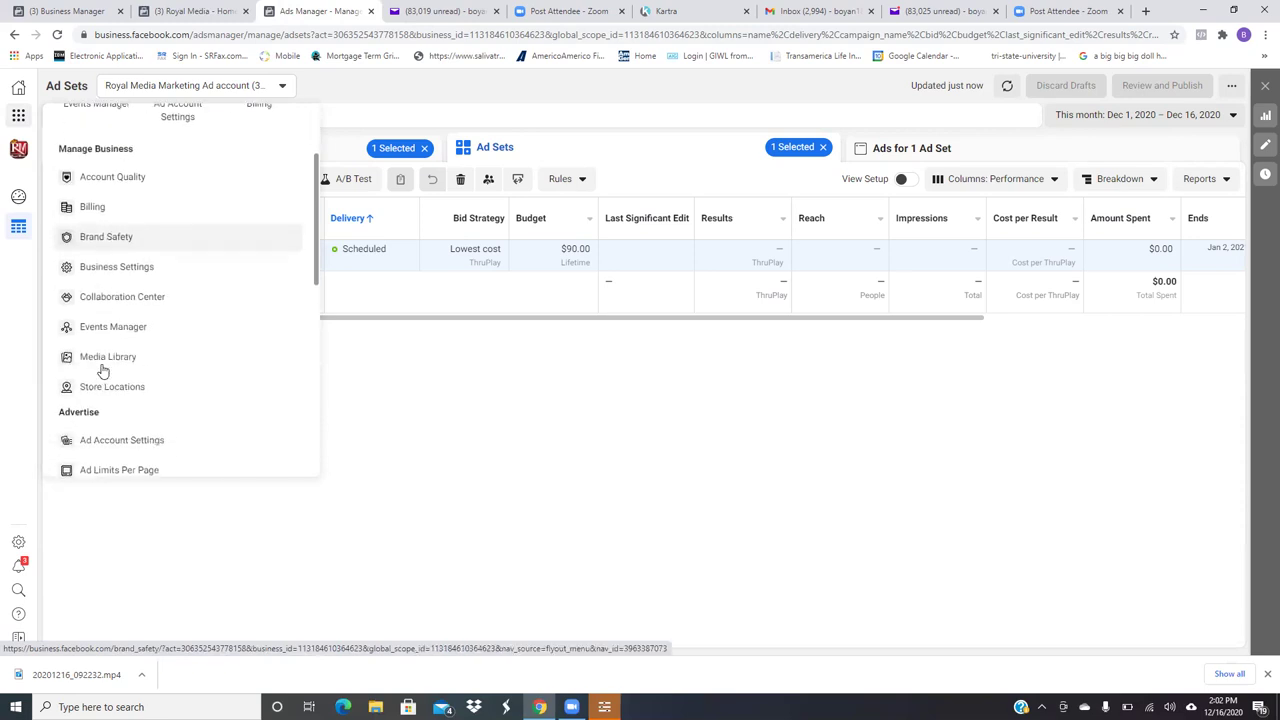
{"action": "scroll", "coordinate": [102, 370], "scroll_direction": "down", "scroll_amount": 4}
{"action": "left_click", "coordinate": [102, 369]}
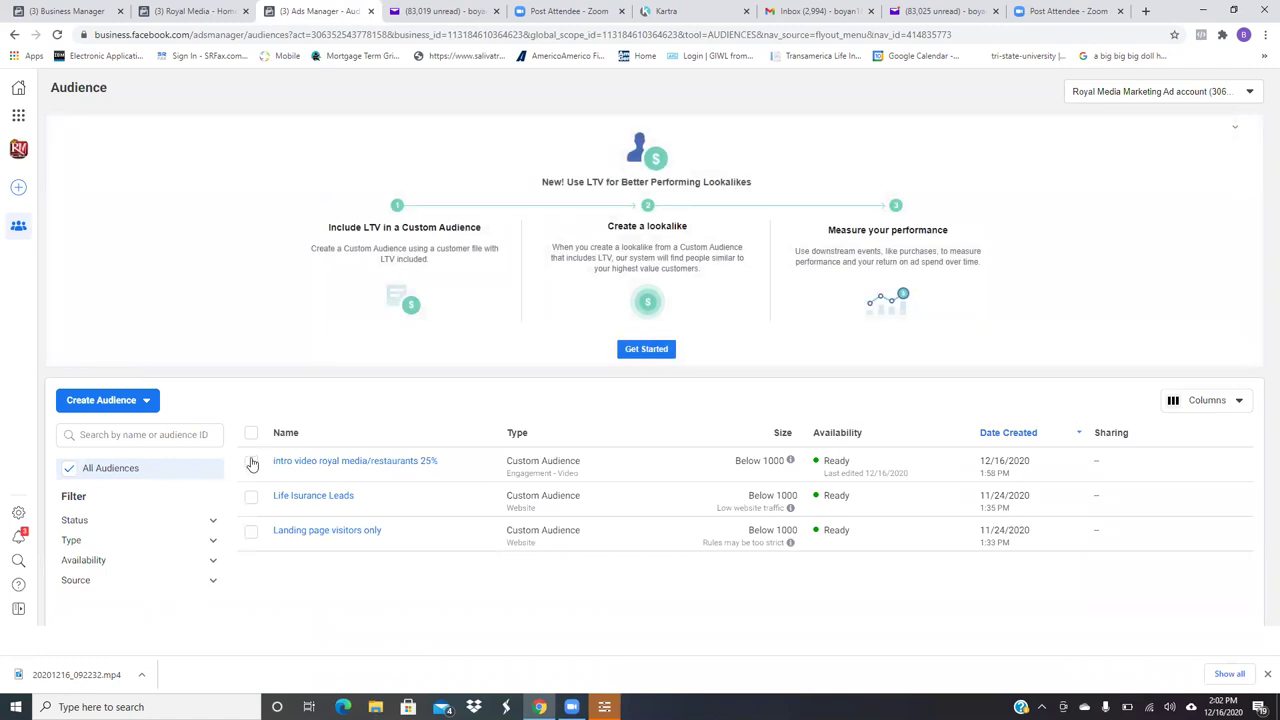
- Re-save the intro video royal media/restaurants 25% audience unchanged: 25% video viewers over 365 days
{"action": "left_click", "coordinate": [251, 462]}
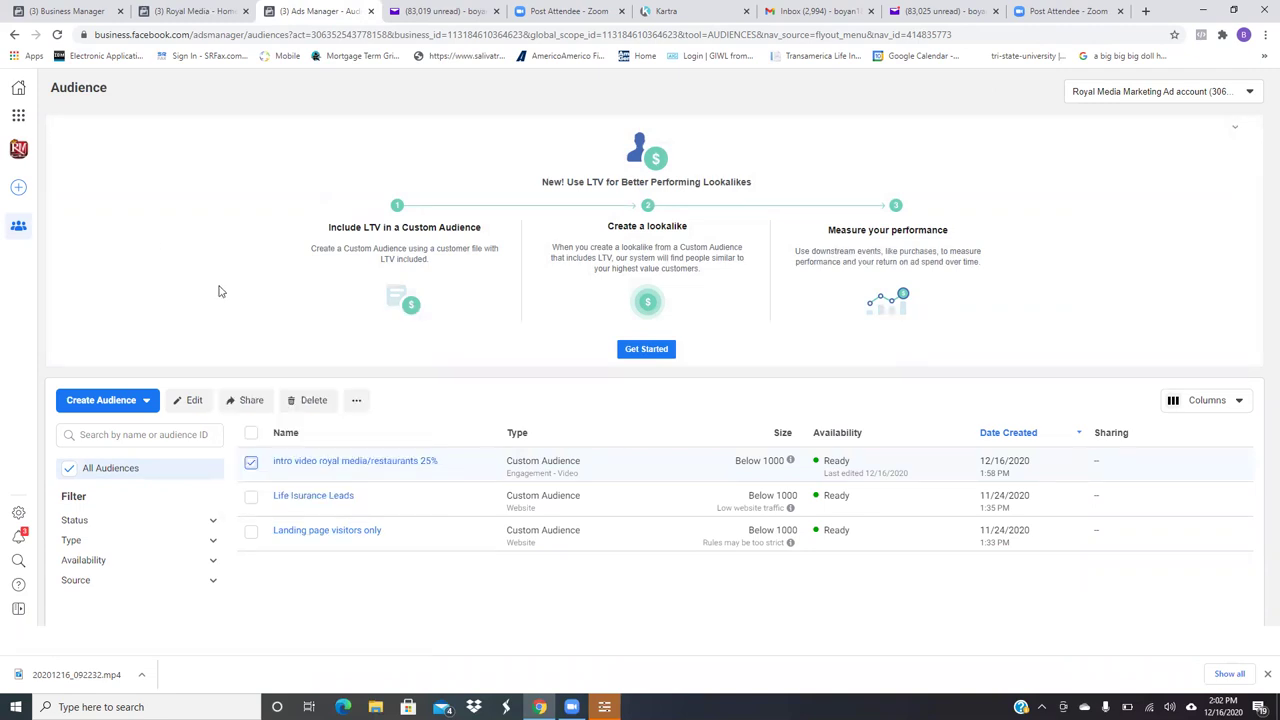
{"action": "left_click", "coordinate": [189, 406]}
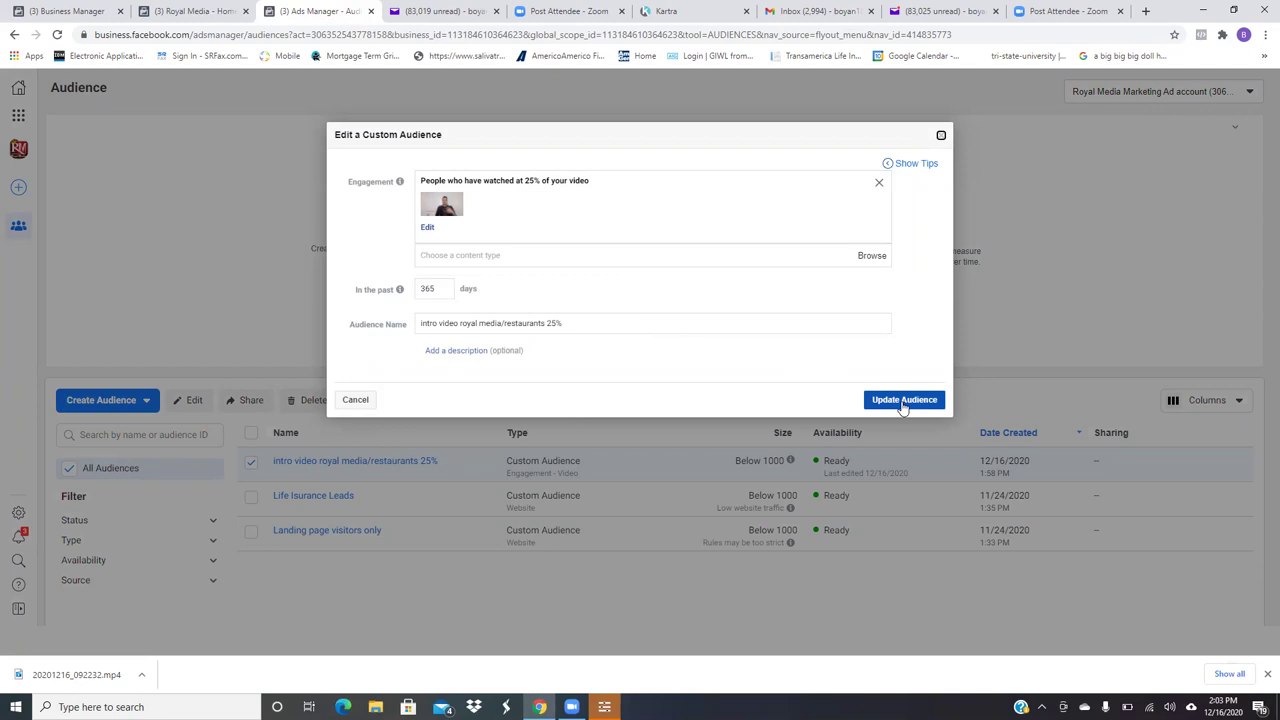
{"action": "left_click", "coordinate": [903, 400]}
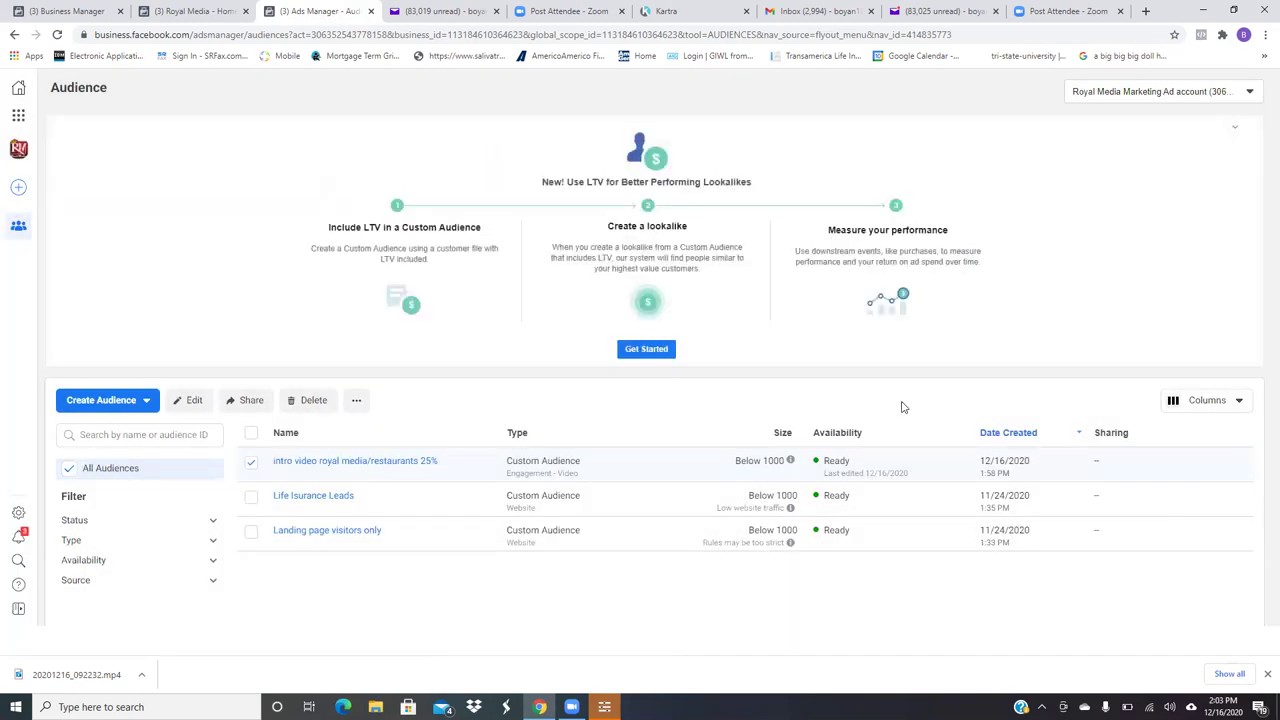
- Minimise Chrome and the HP Command Center window, then launch Zoom from the desktop
{"action": "left_click", "coordinate": [1206, 14]}
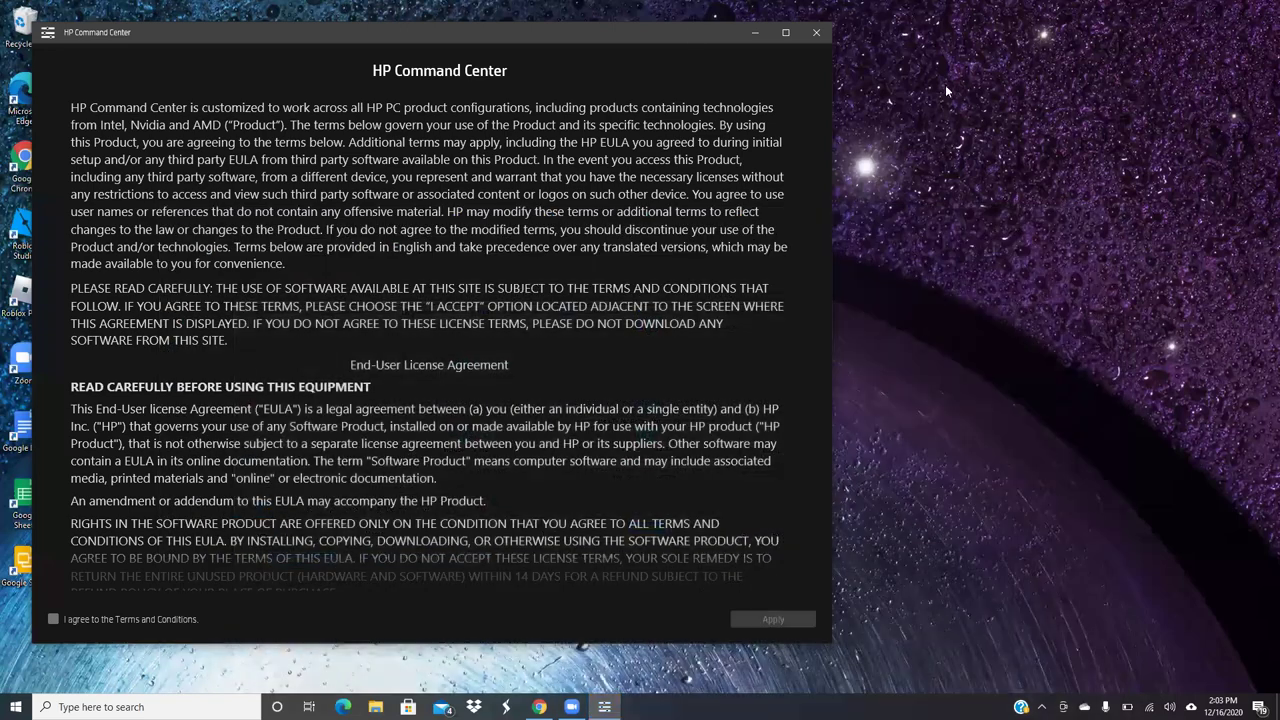
{"action": "left_click", "coordinate": [752, 34]}
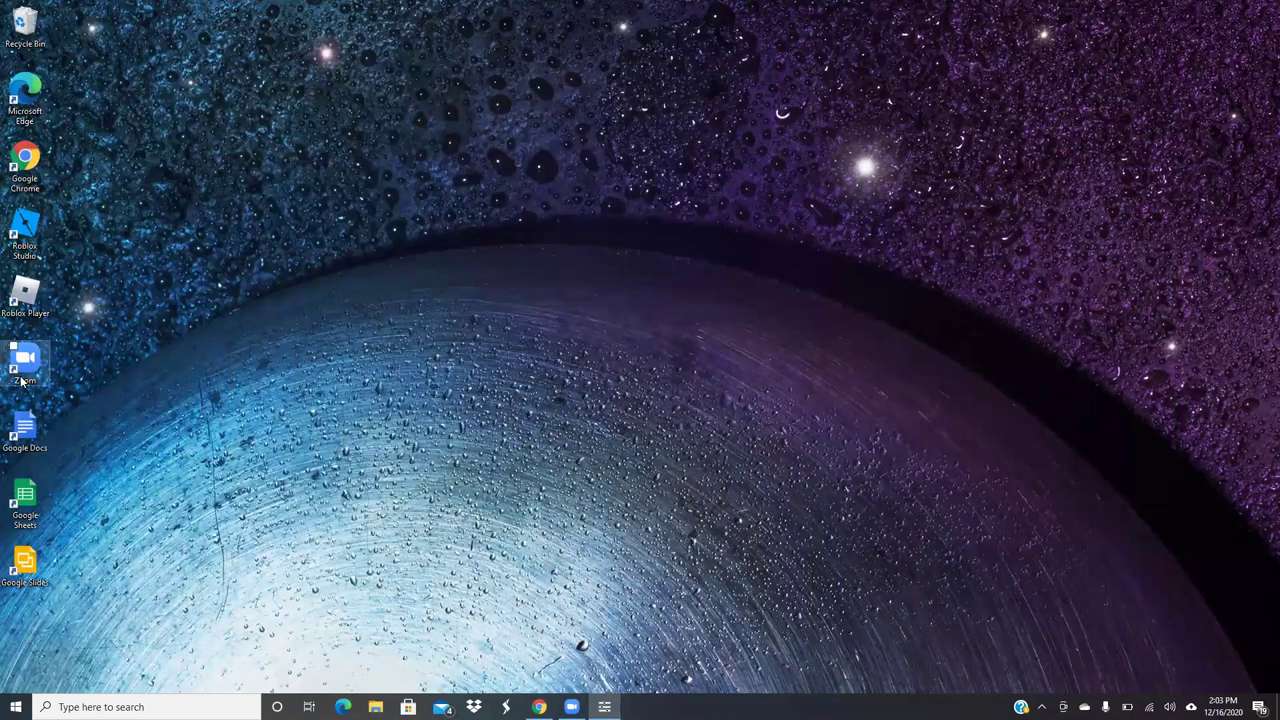
{"action": "double_click", "coordinate": [22, 370]}
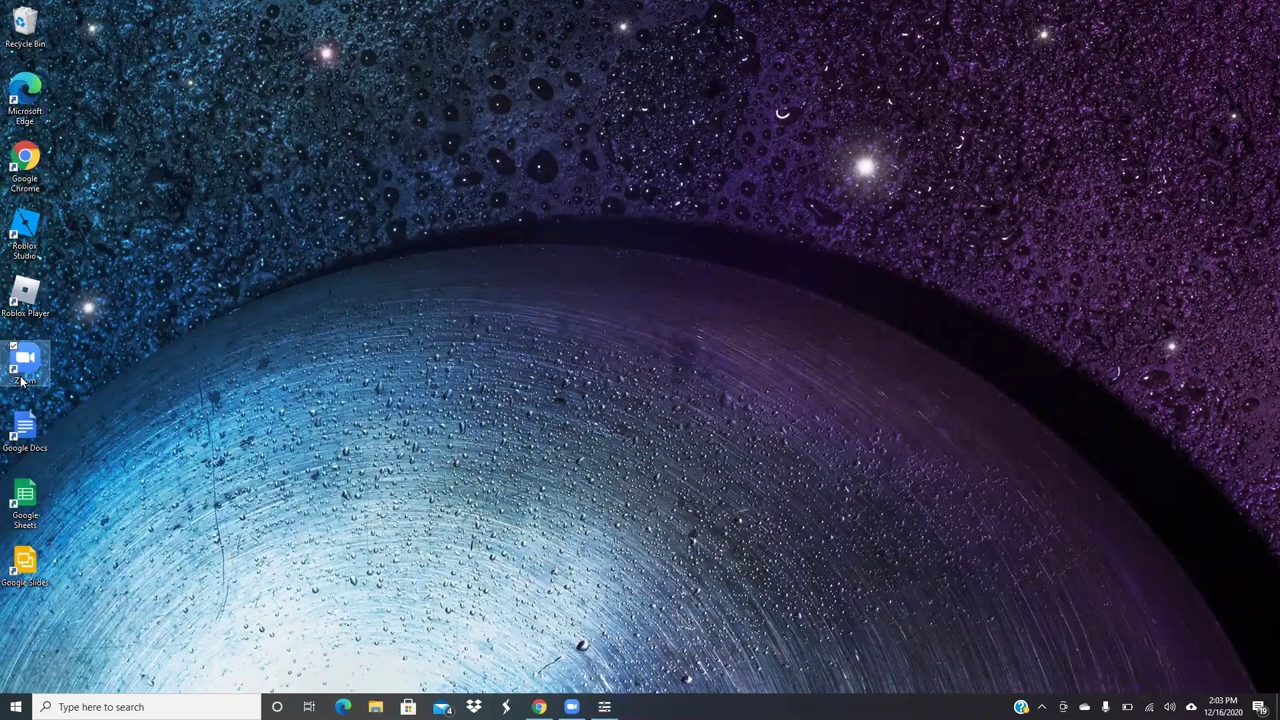